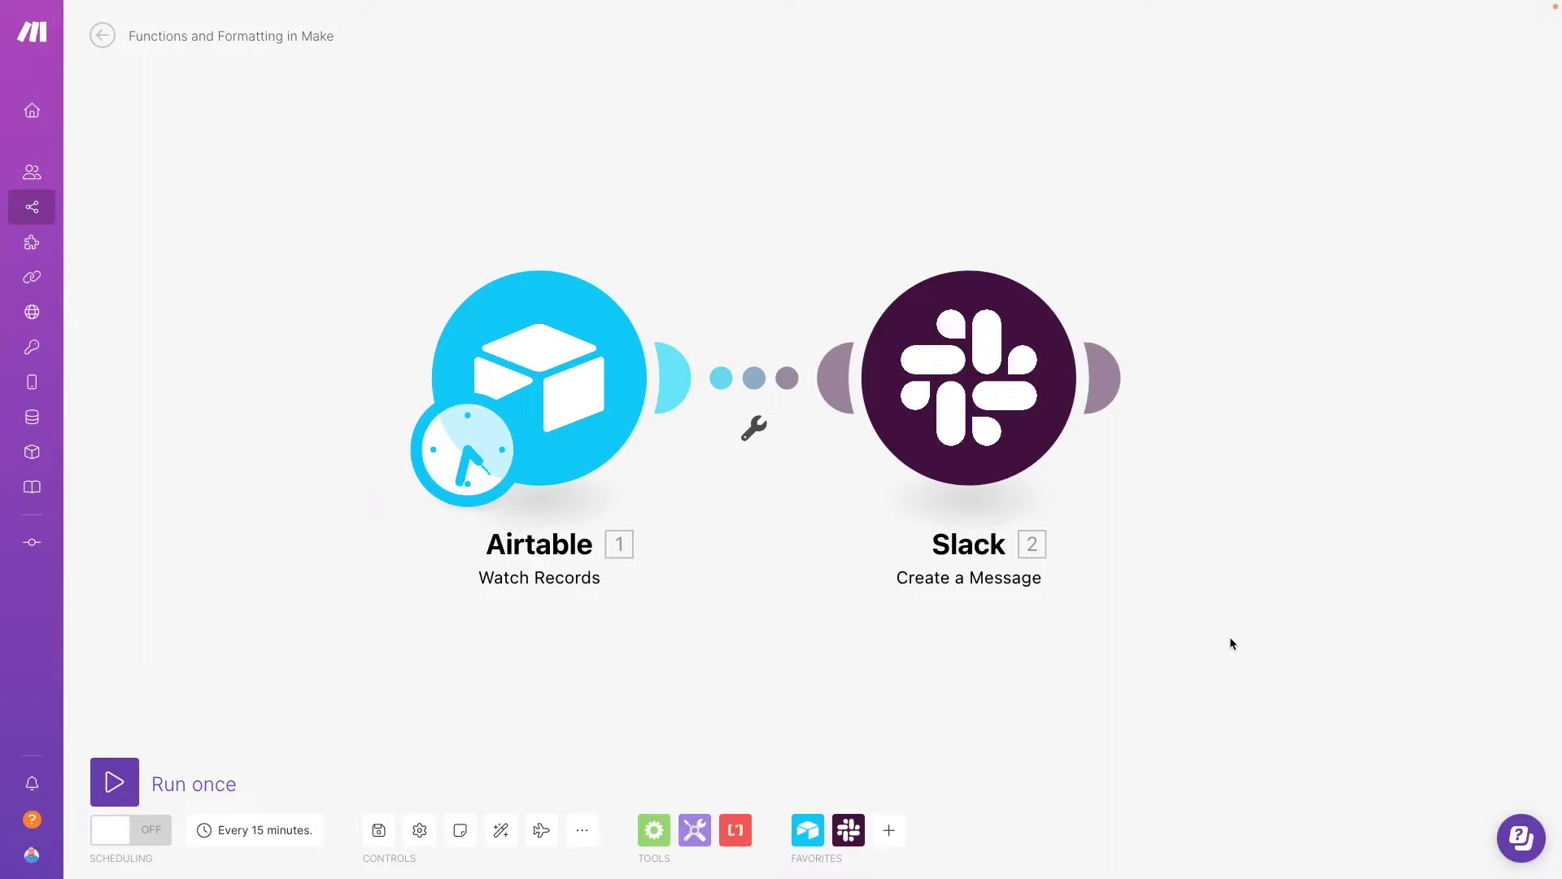
# Step: Open the Slack Create a Message settings with Airtable Watch Records fields ready for the Text field
pyautogui.click(1009, 452)
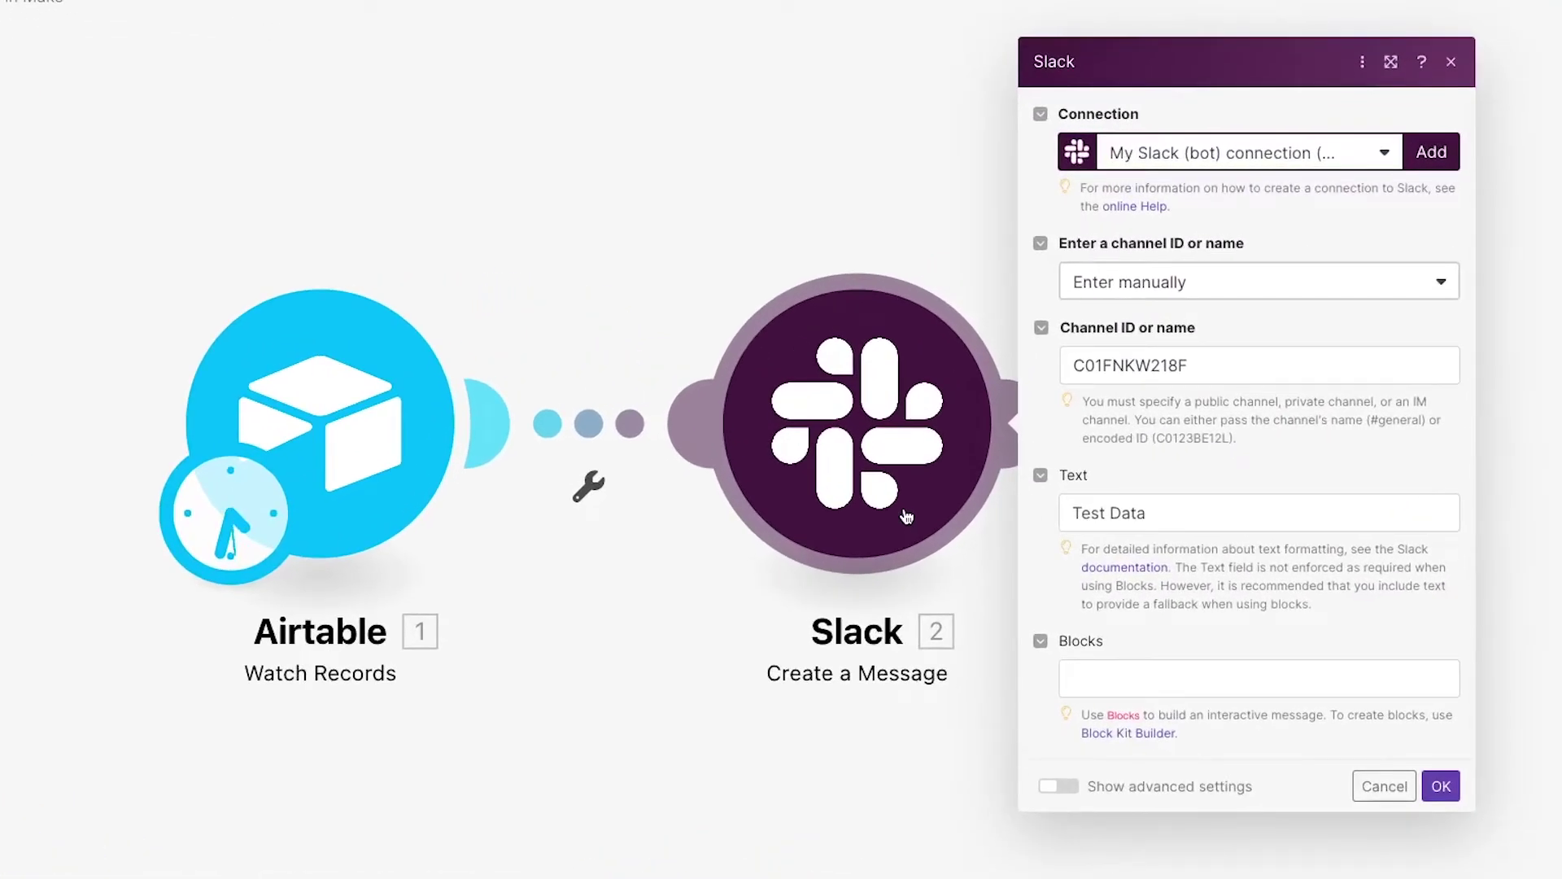
pyautogui.click(1178, 521)
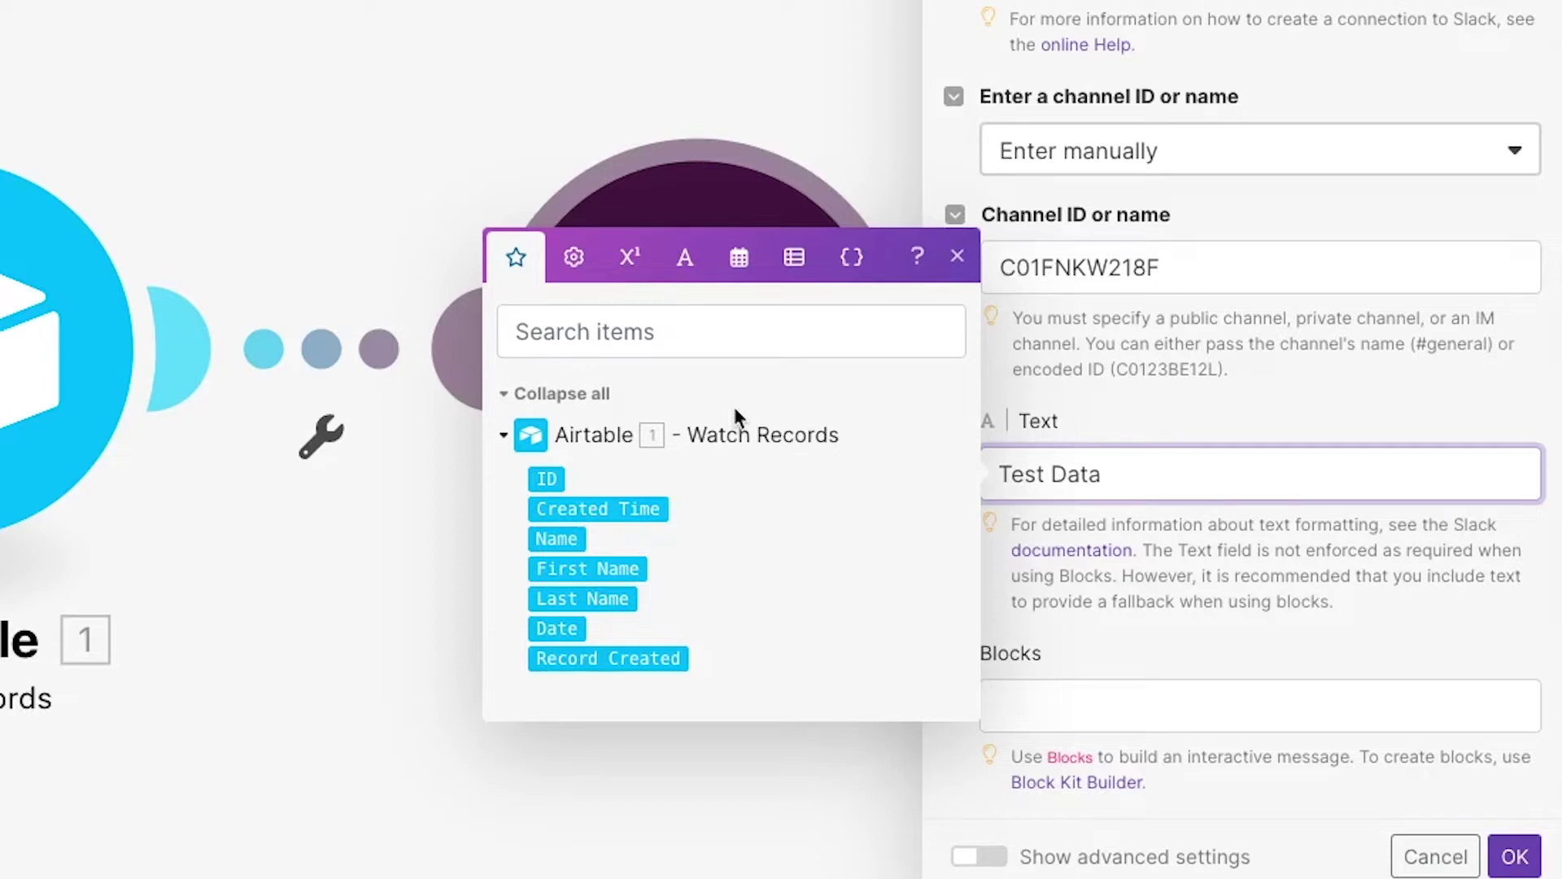
# Step: Browse the mapping panel's general, math, text, date, array and variables function tabs
pyautogui.click(574, 257)
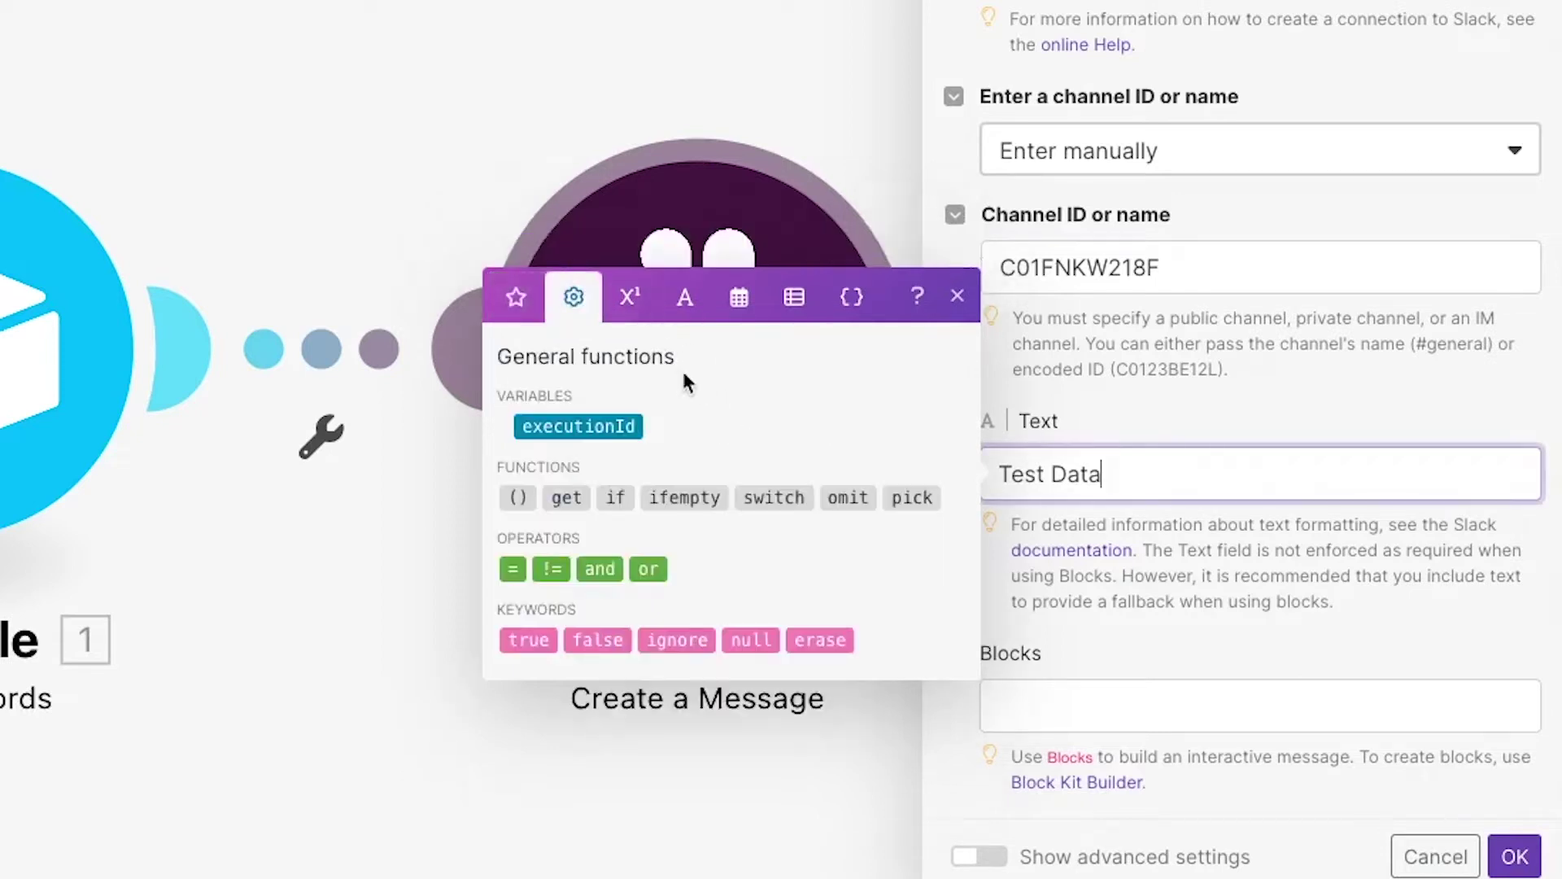
pyautogui.click(632, 317)
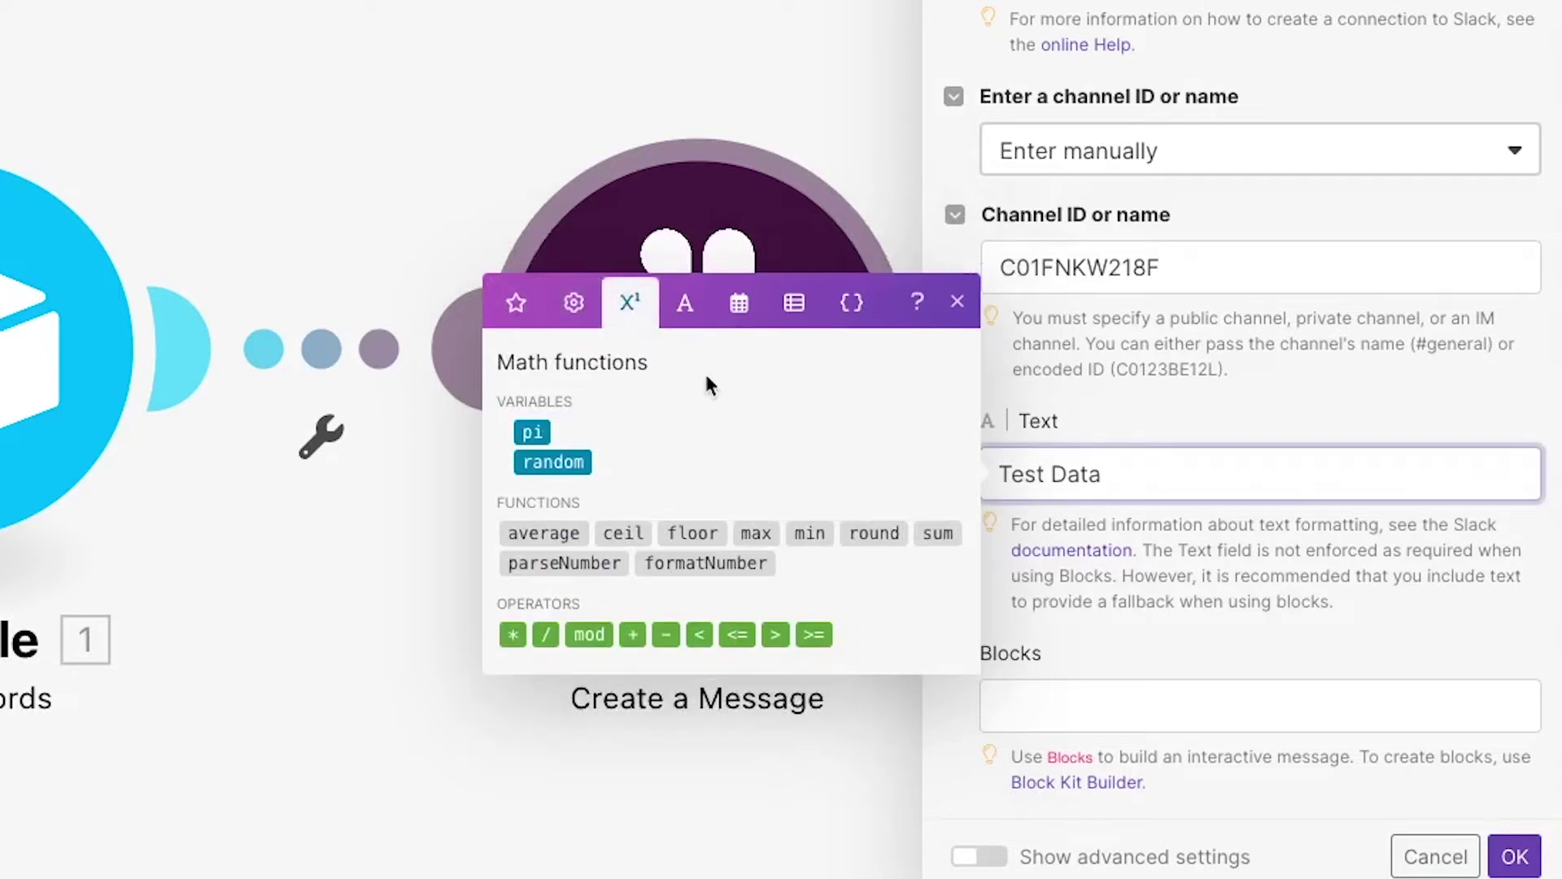
pyautogui.click(685, 303)
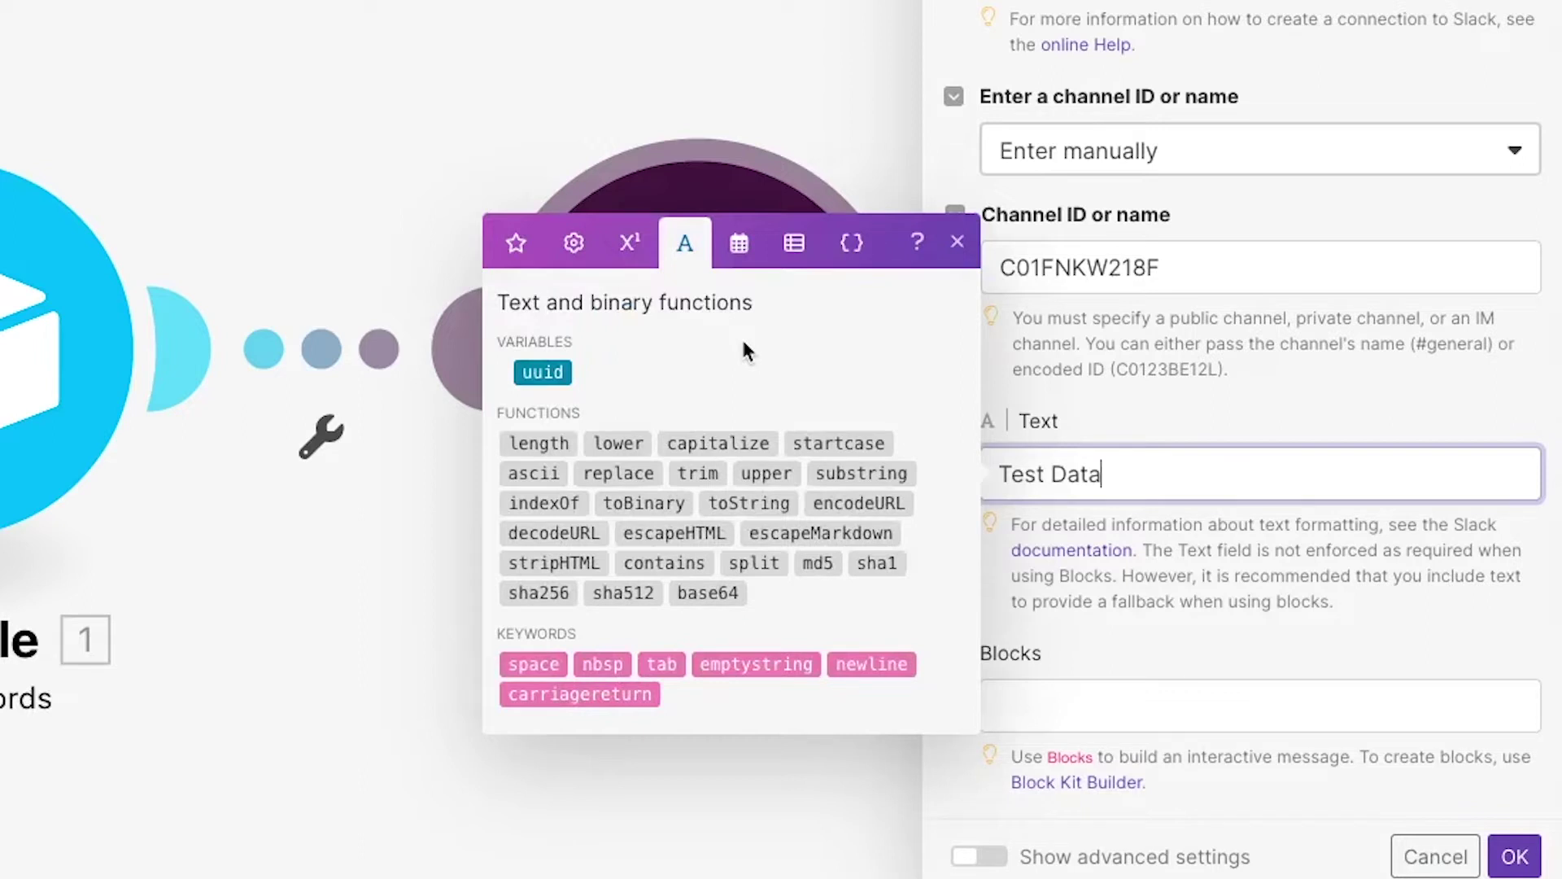
pyautogui.click(739, 243)
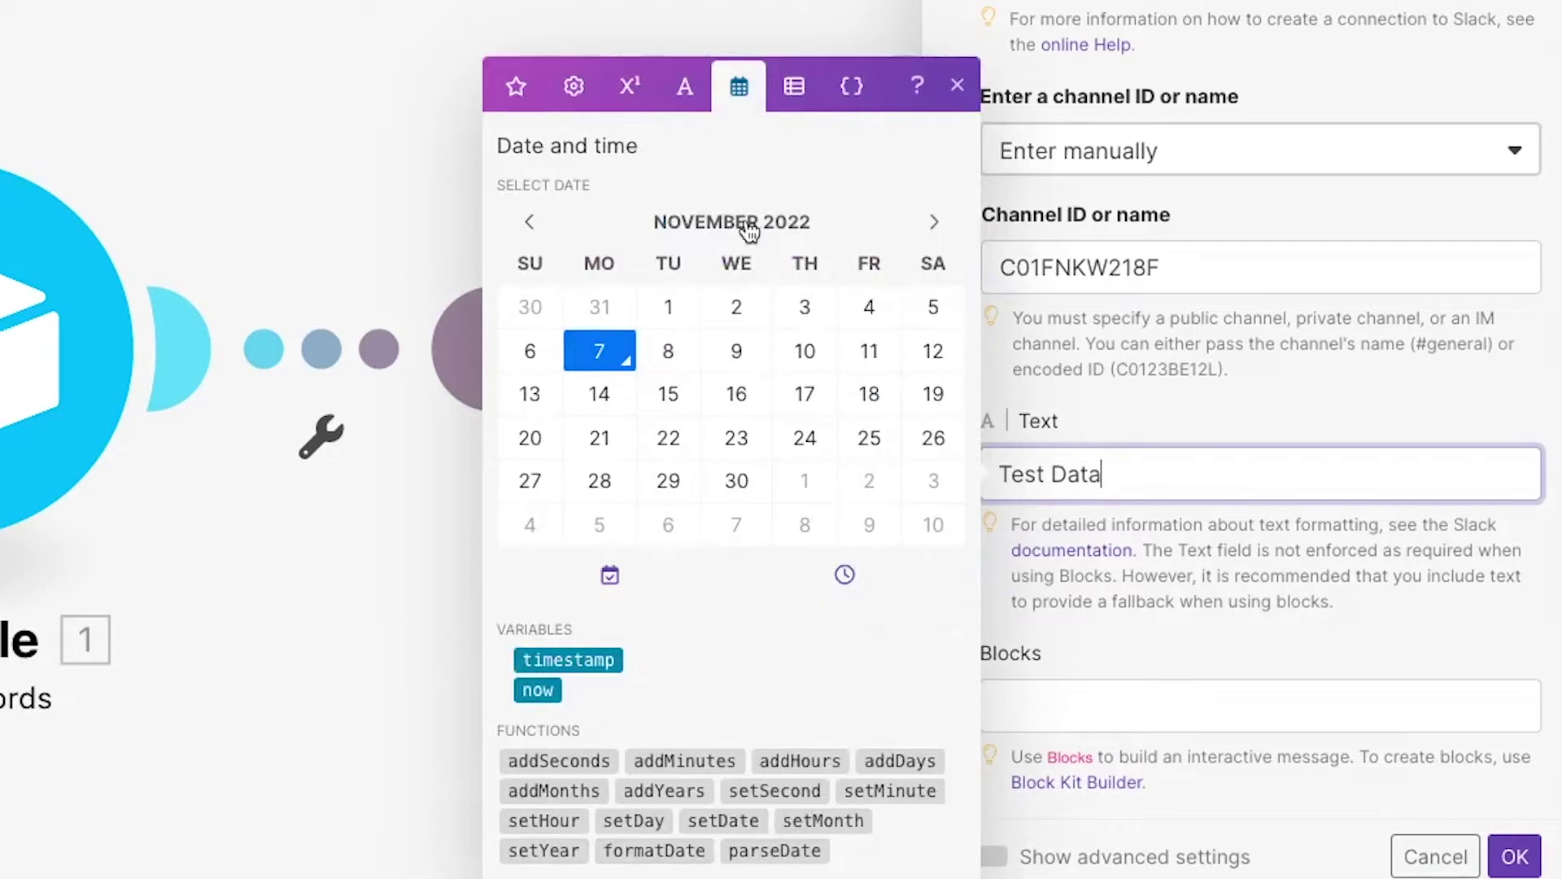
pyautogui.click(794, 88)
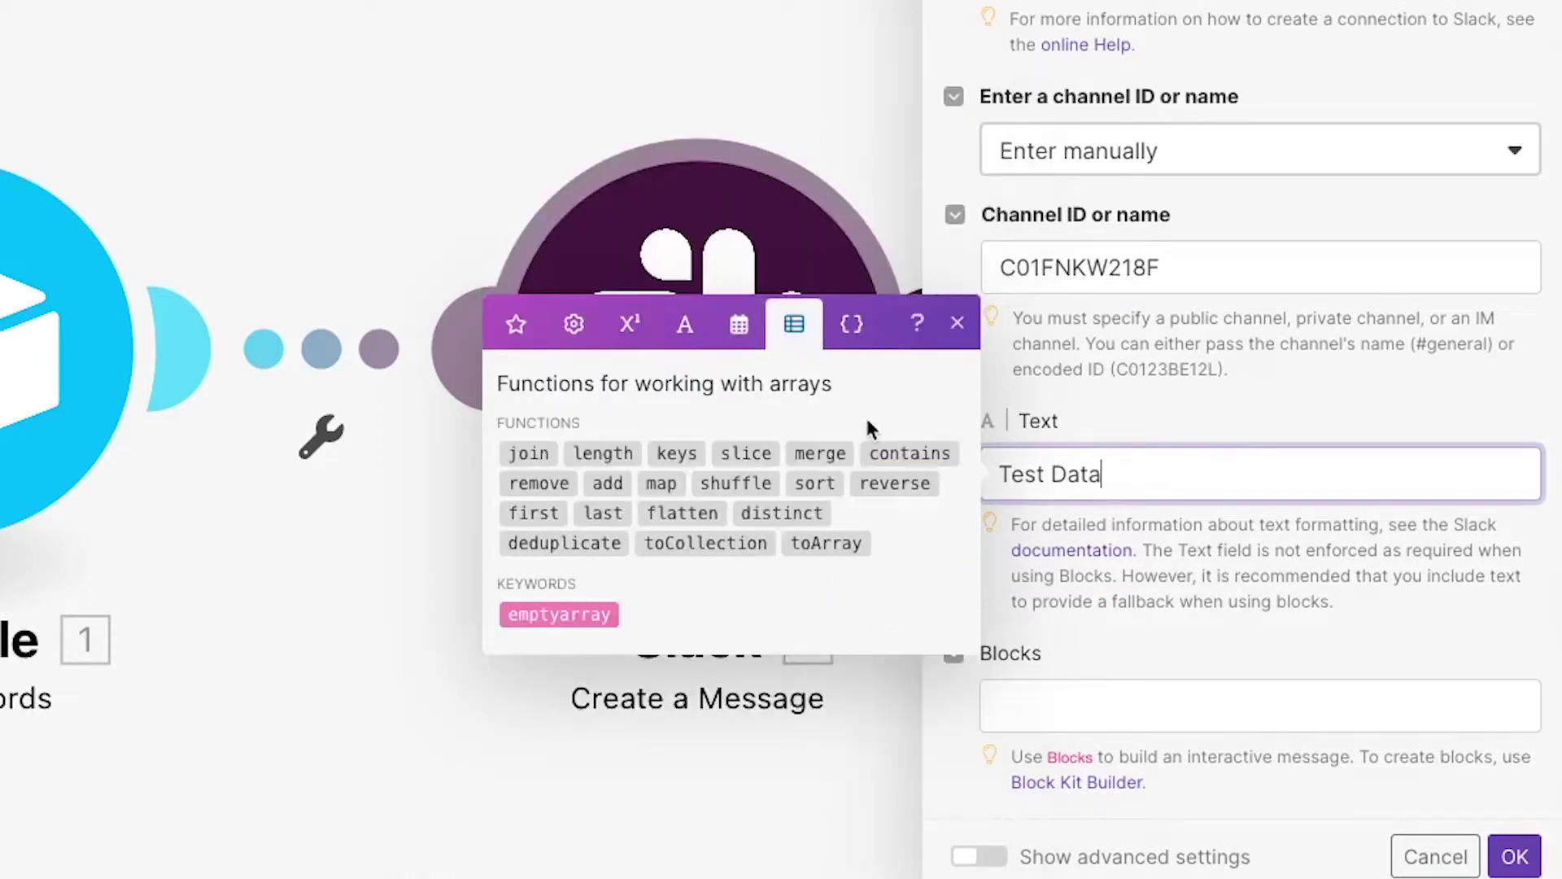
pyautogui.click(852, 324)
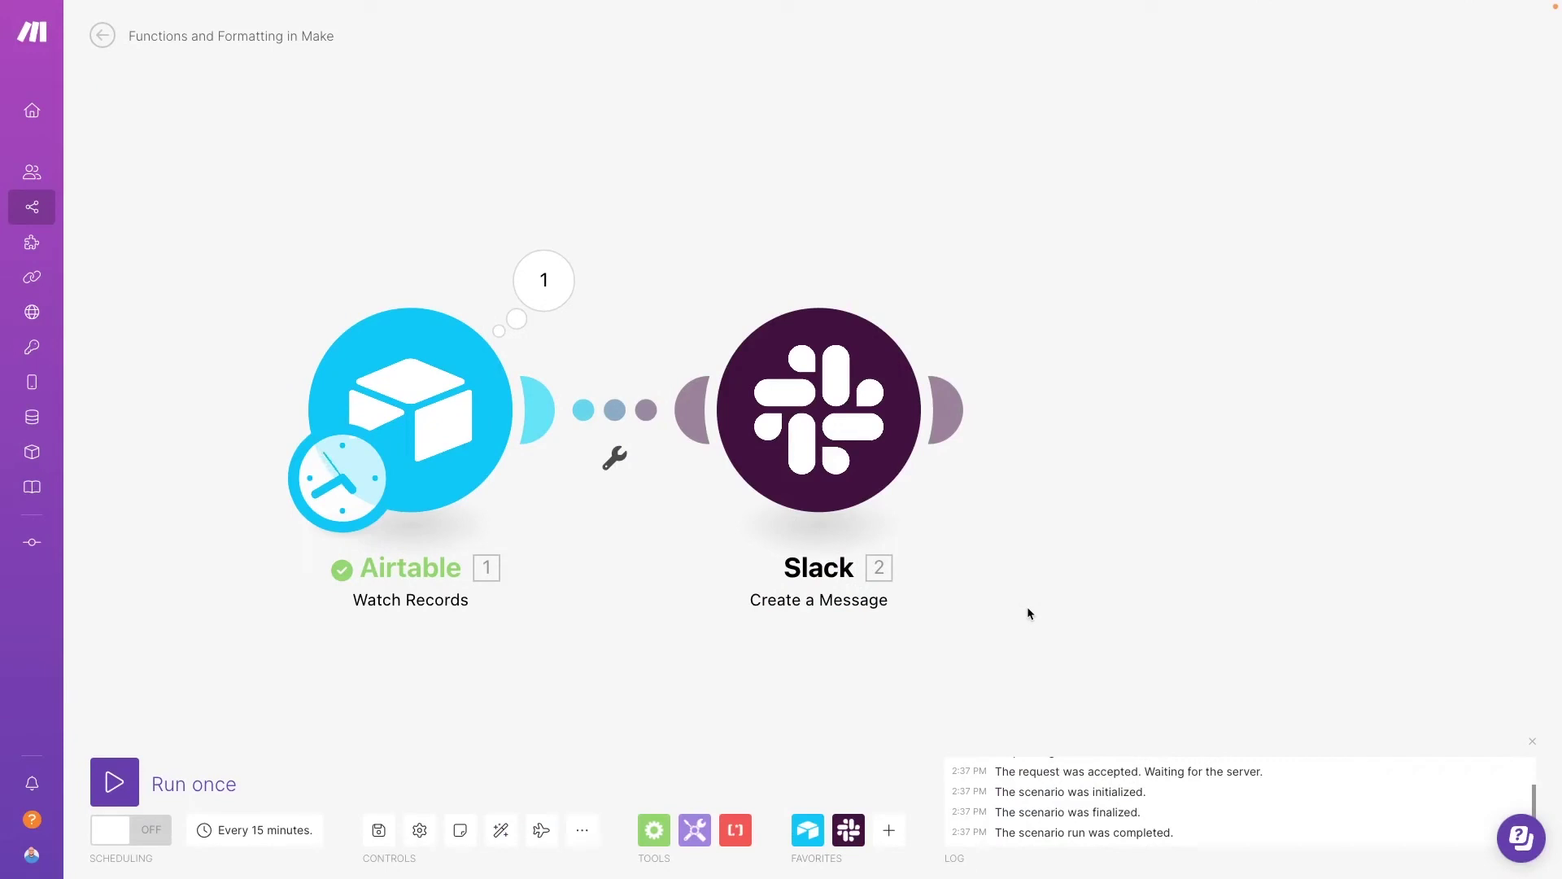
# Step: Insert capitalize() after 'Test Data:' in the Slack text and map 1. First Name into it
pyautogui.click(907, 472)
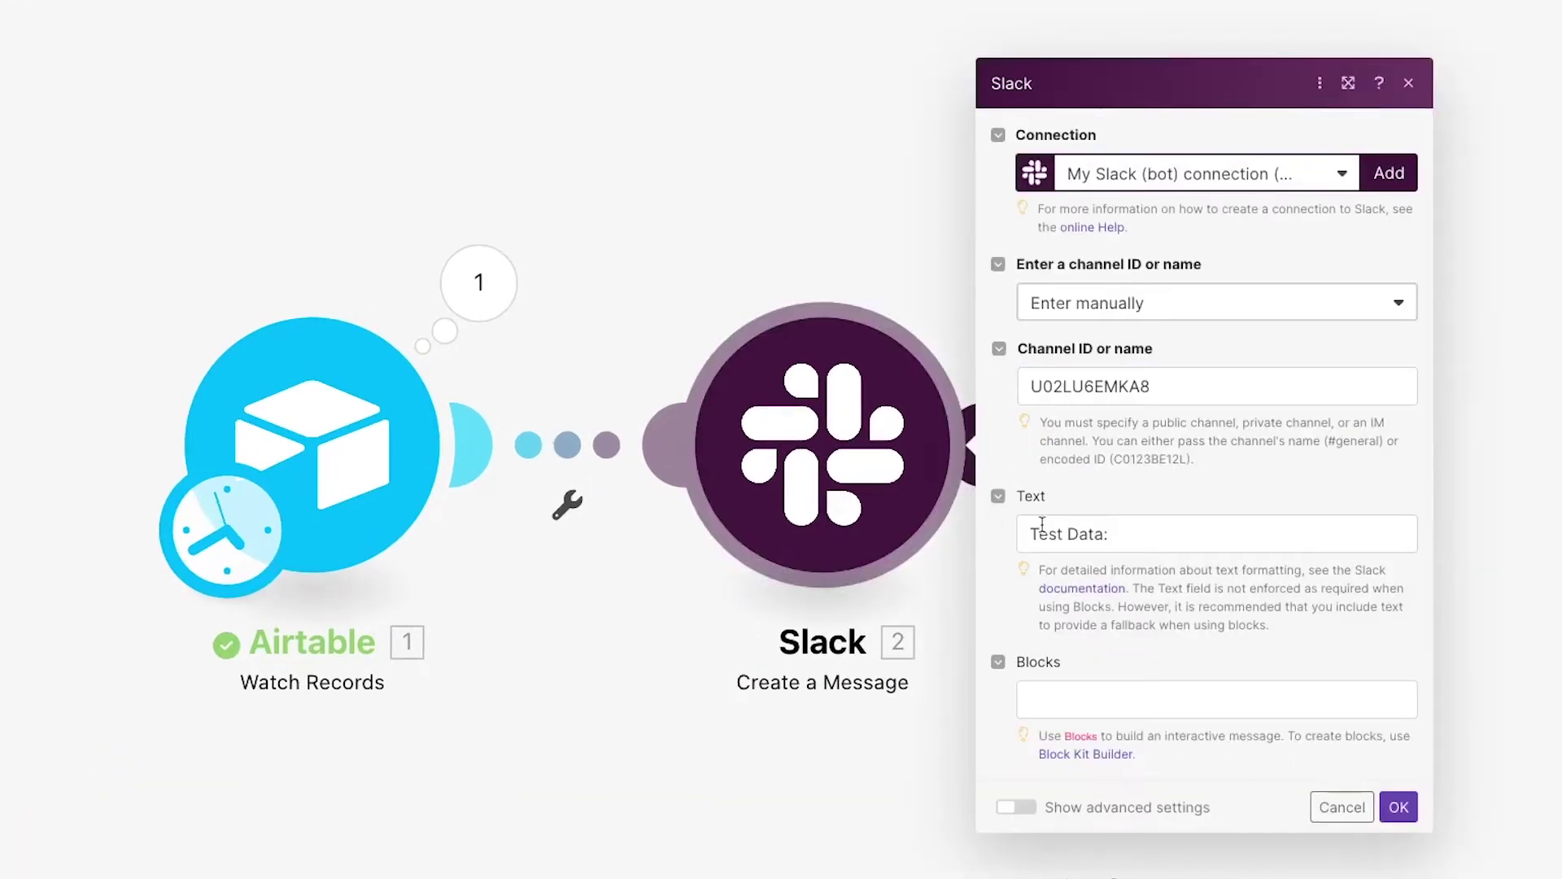
pyautogui.click(1042, 525)
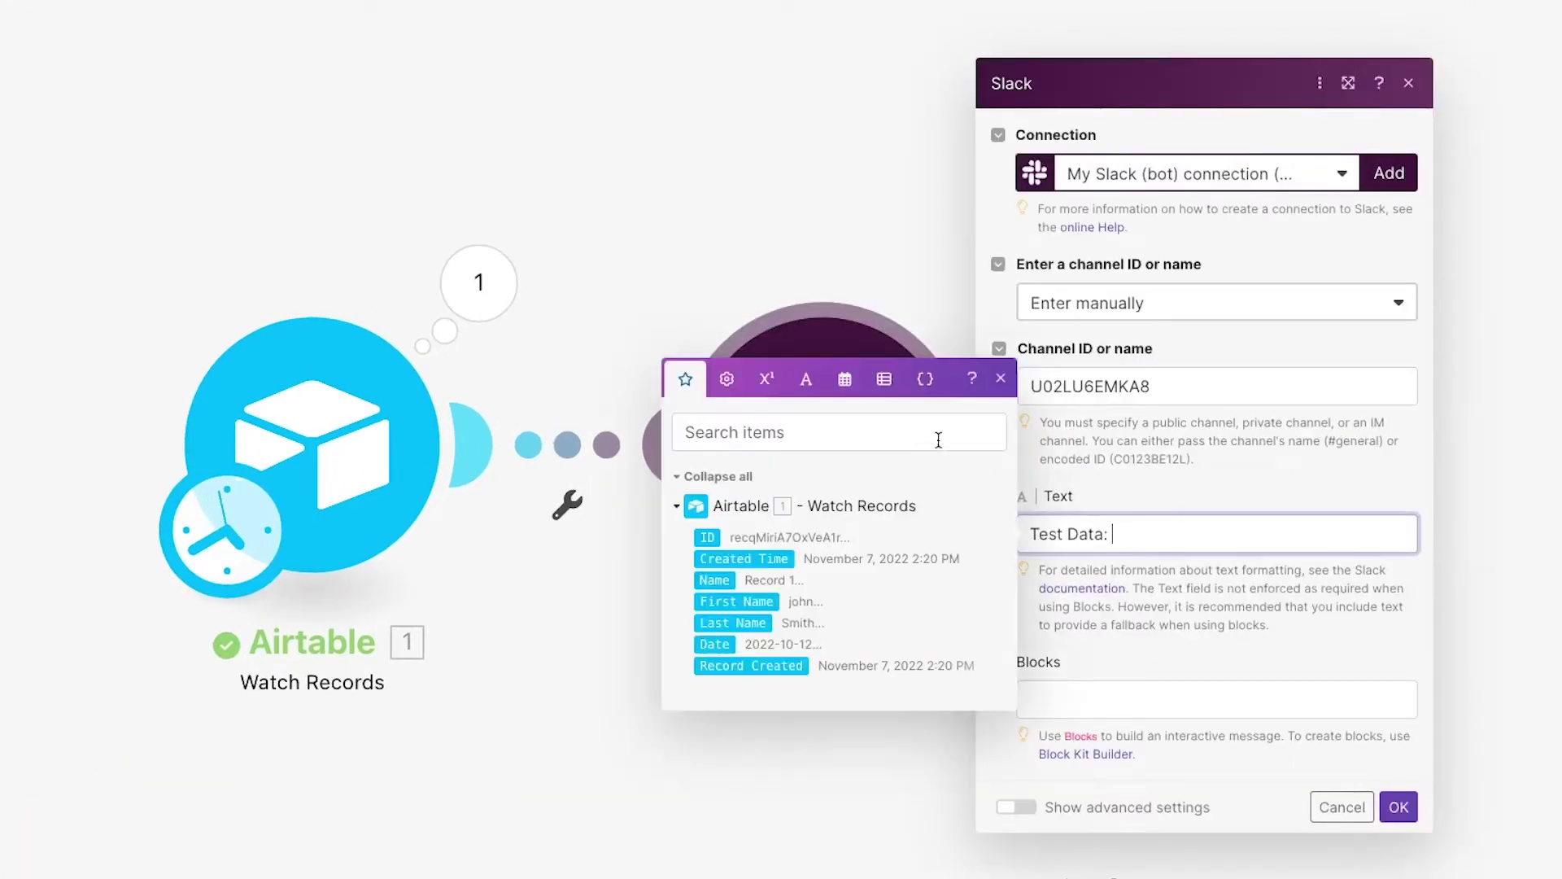
pyautogui.click(822, 392)
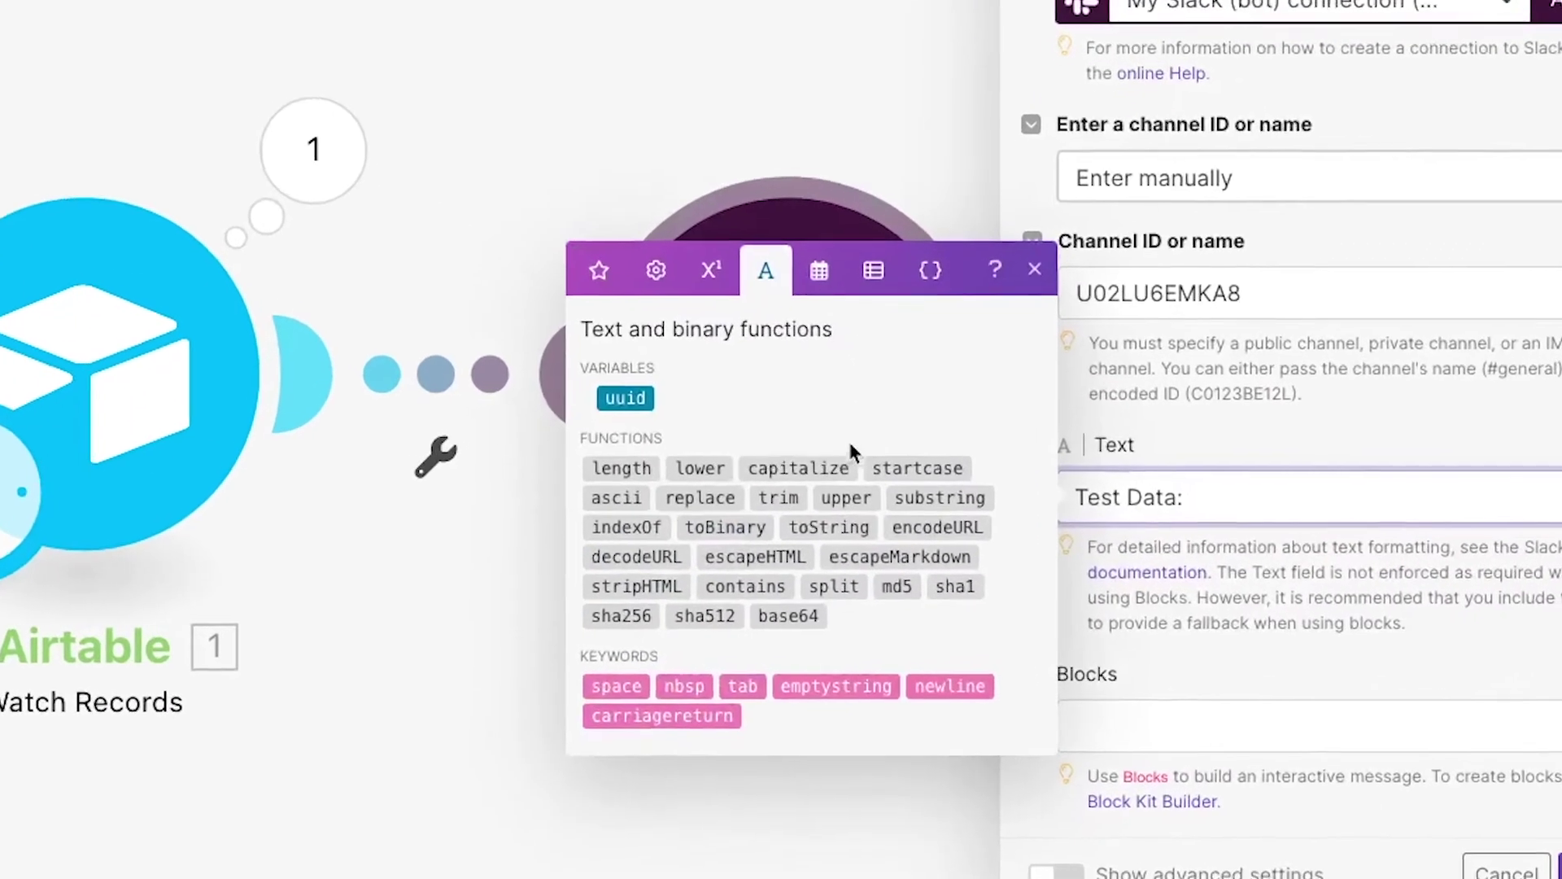
pyautogui.moveTo(824, 469)
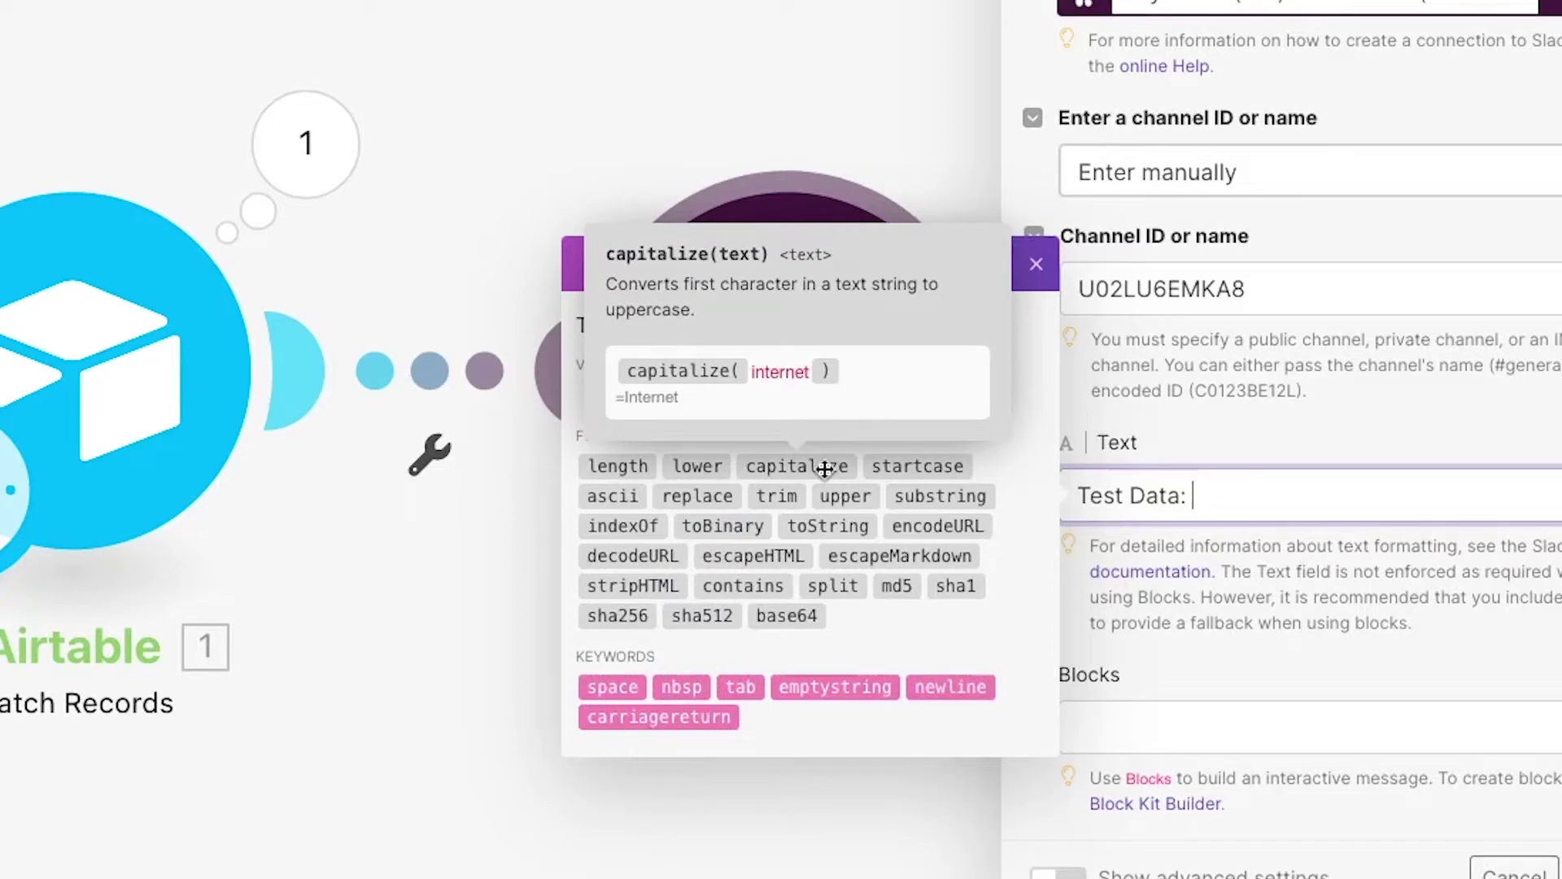
pyautogui.click(824, 469)
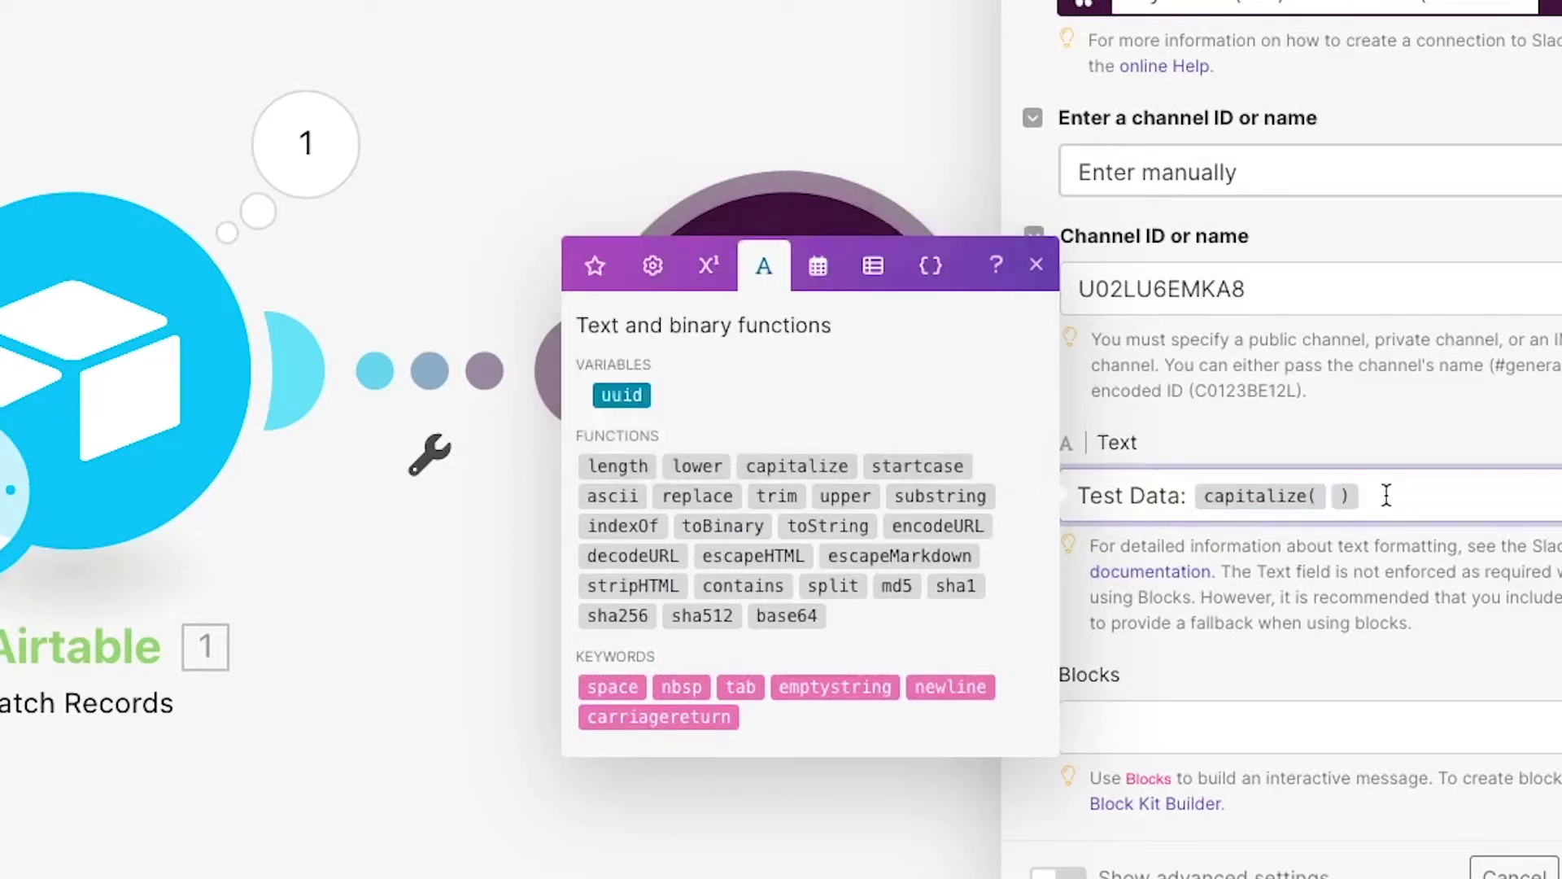
pyautogui.click(1328, 496)
pyautogui.click(595, 266)
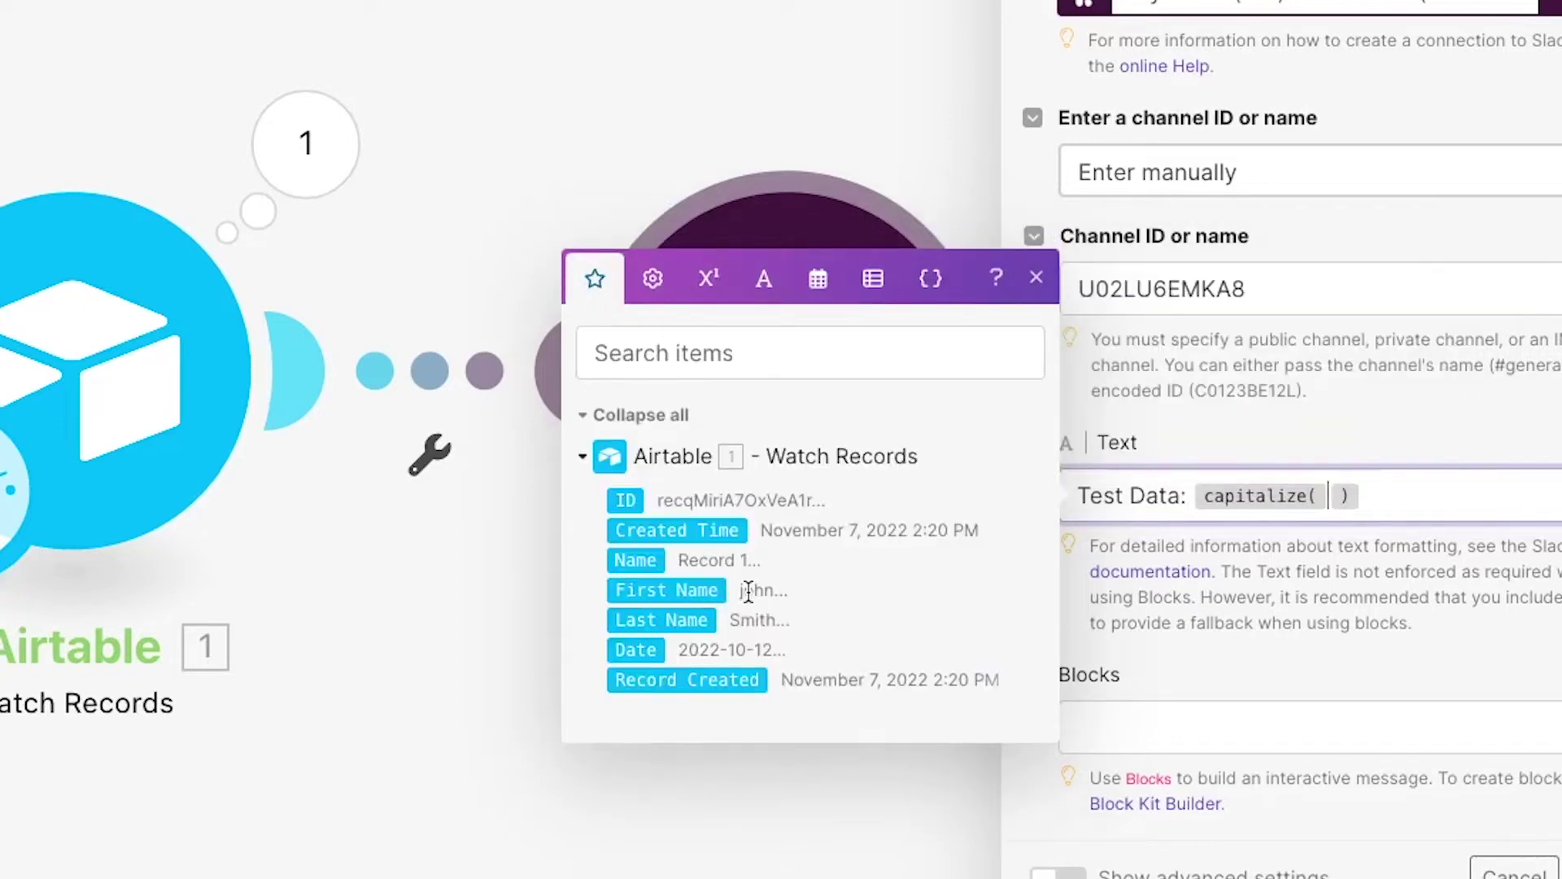
pyautogui.click(678, 590)
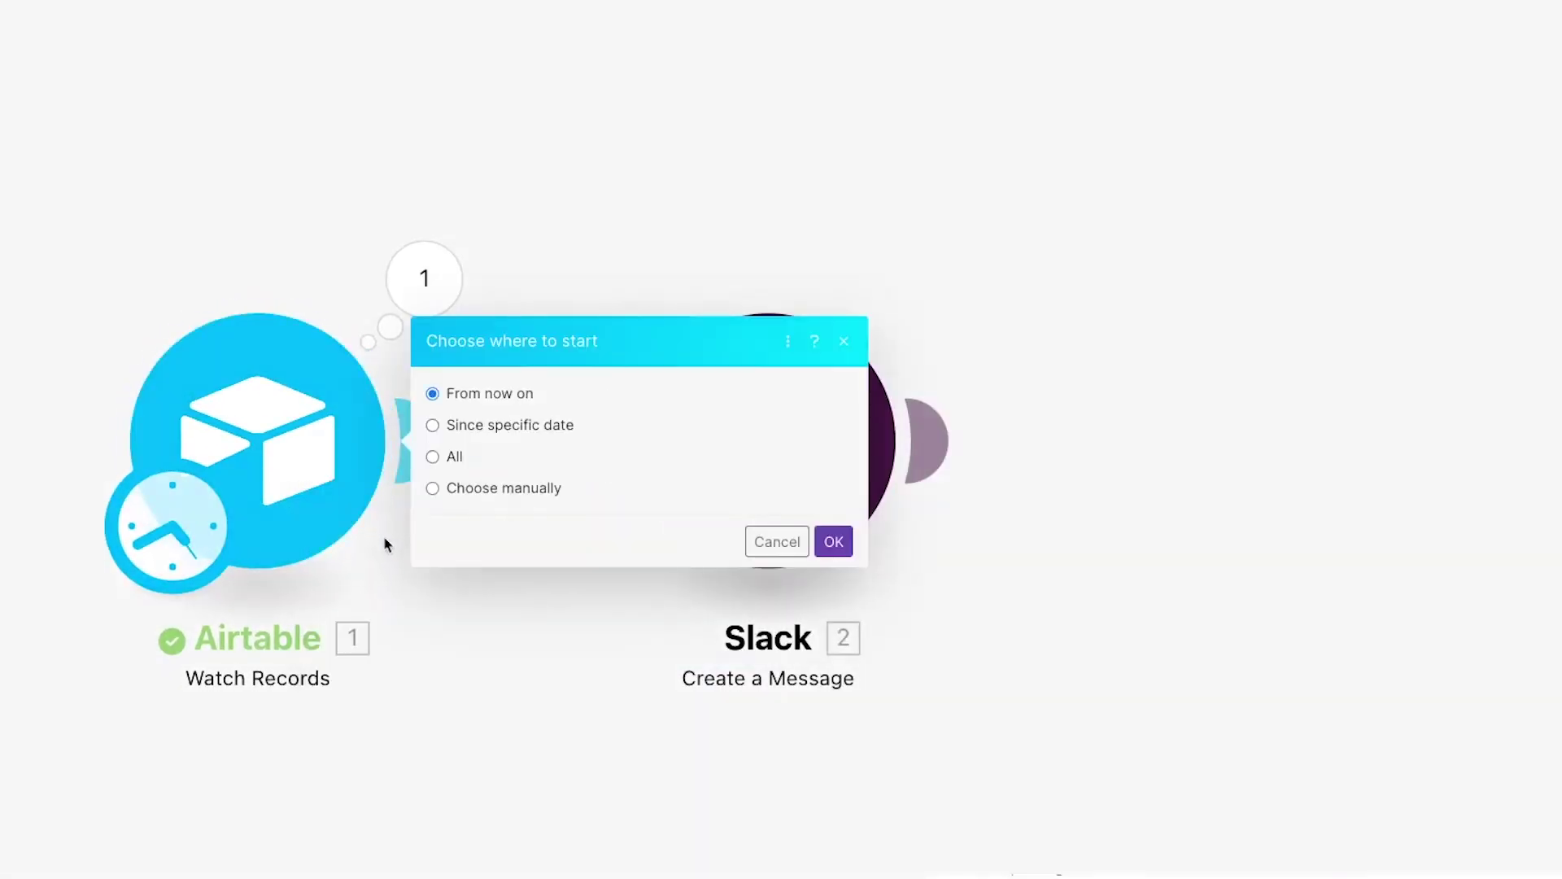
# Step: Run the scenario once, choosing manually to start from Airtable Record 1
pyautogui.click(461, 491)
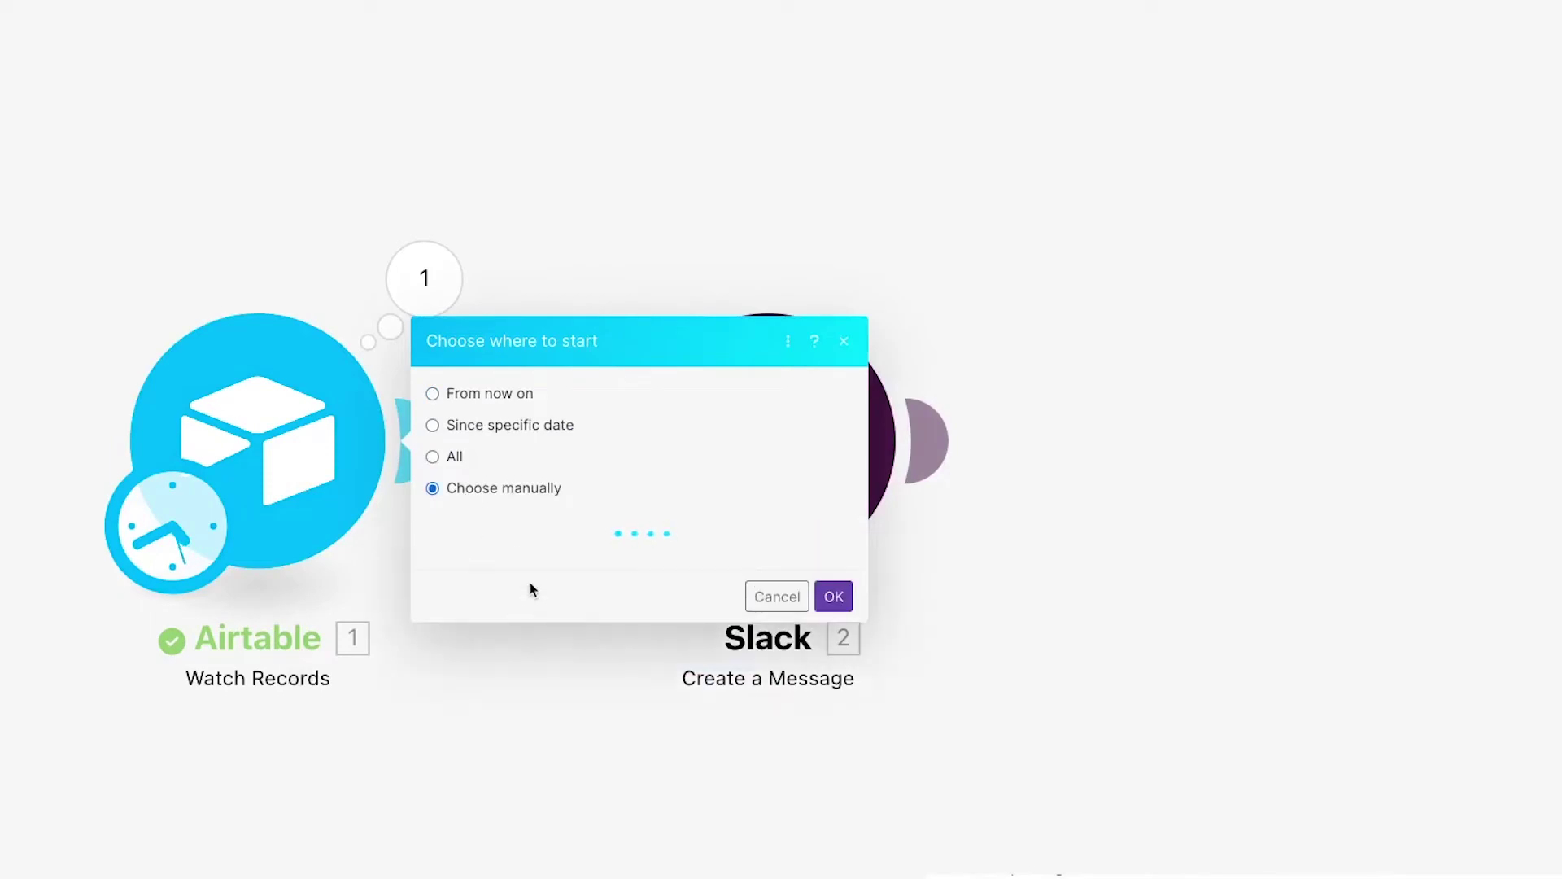
pyautogui.click(534, 504)
pyautogui.click(834, 580)
pyautogui.click(115, 786)
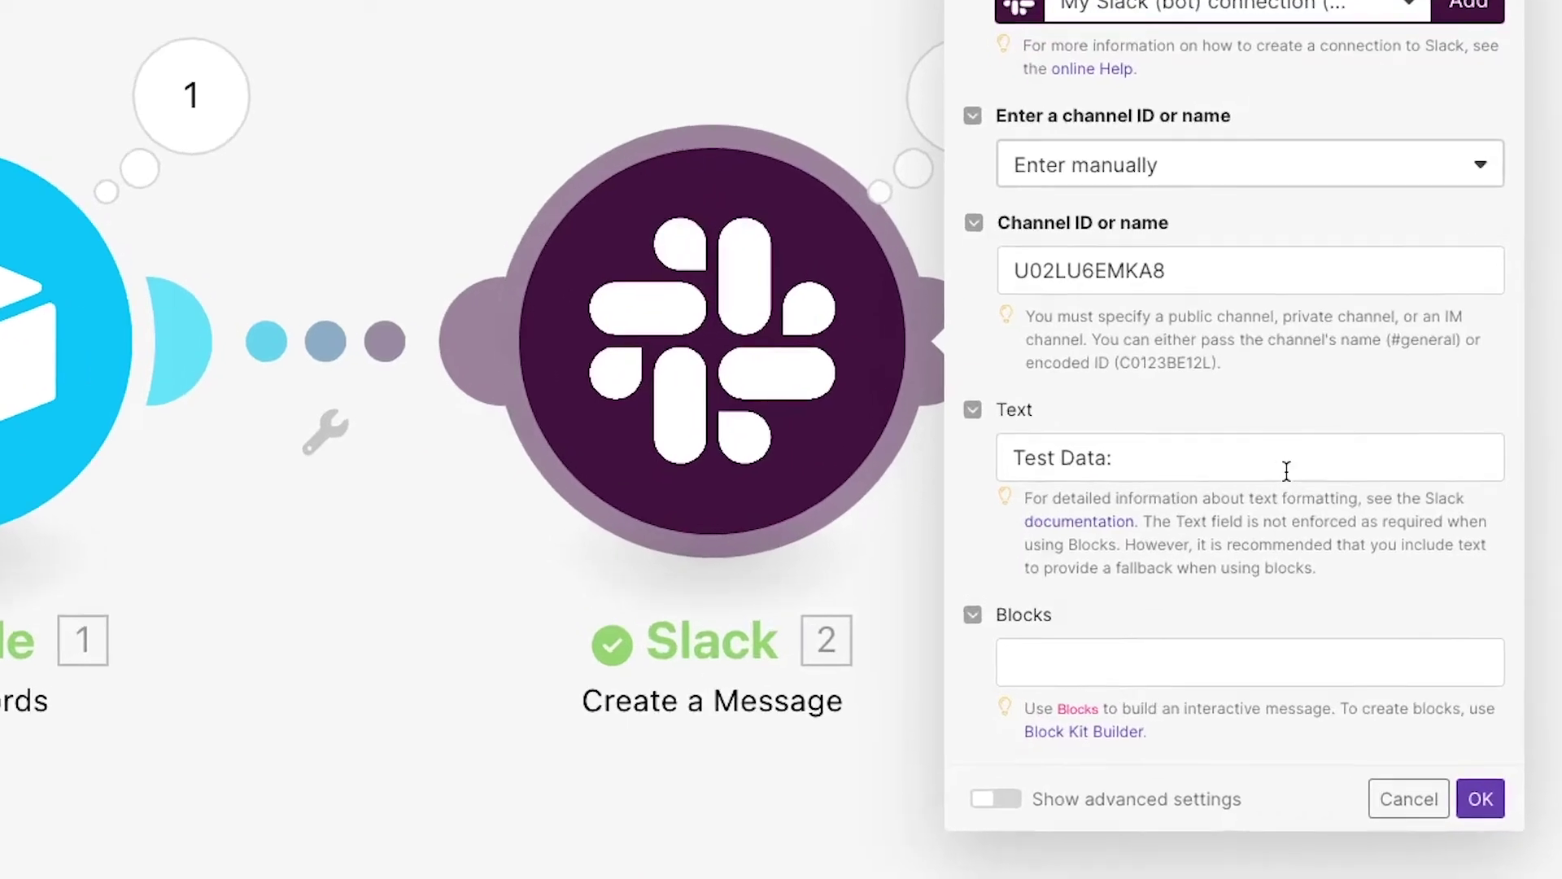
# Step: Change the Slack text to 'Test Data: addDays(1. Date; 3)' and save the module settings
pyautogui.click(1268, 487)
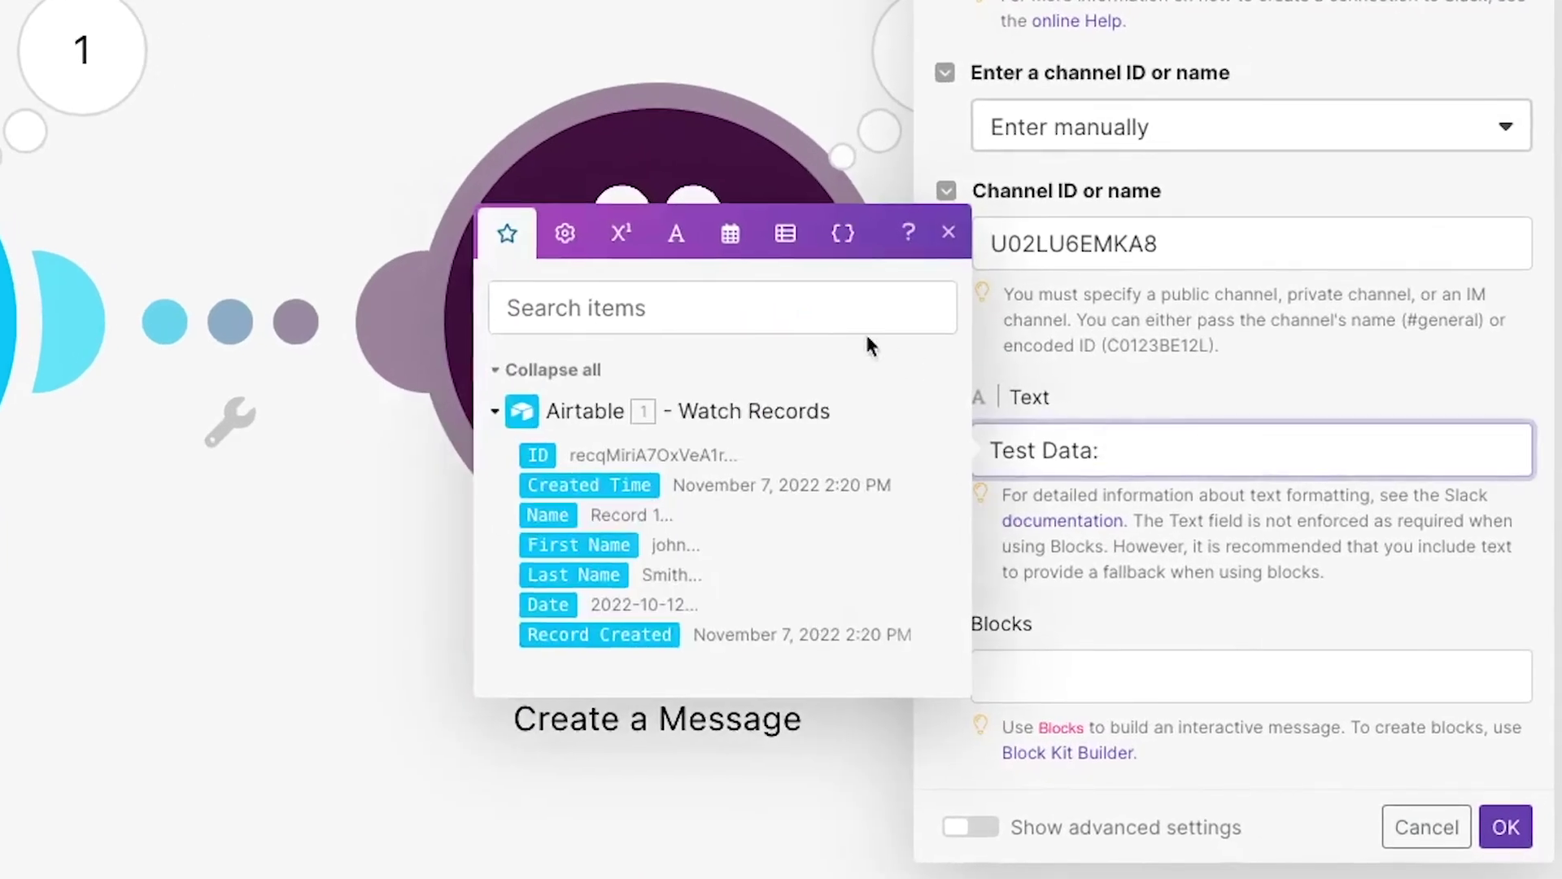
pyautogui.click(731, 233)
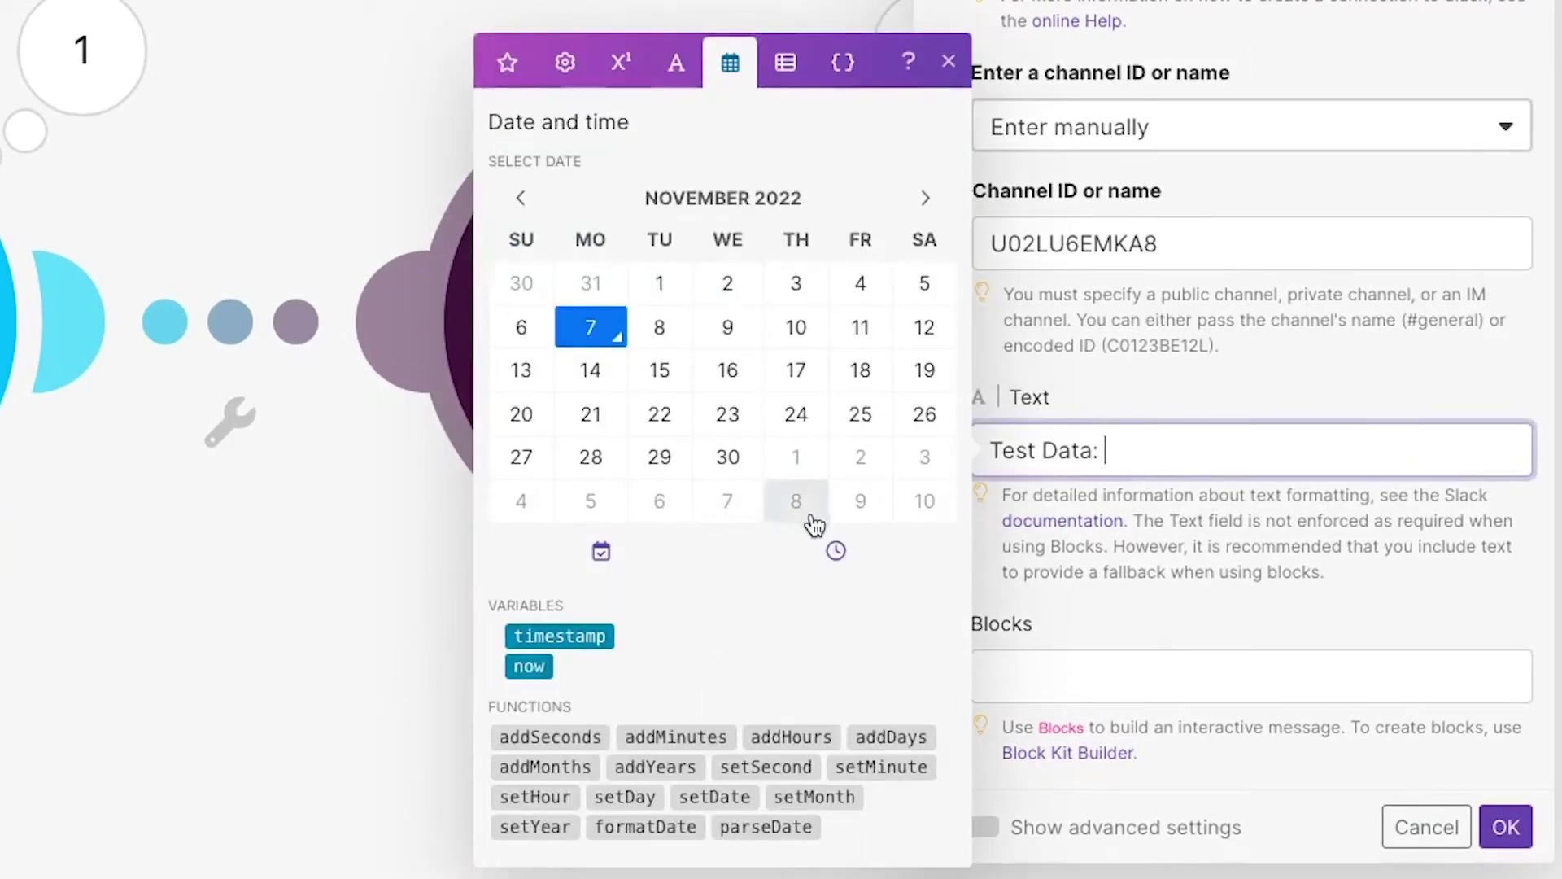
pyautogui.click(880, 729)
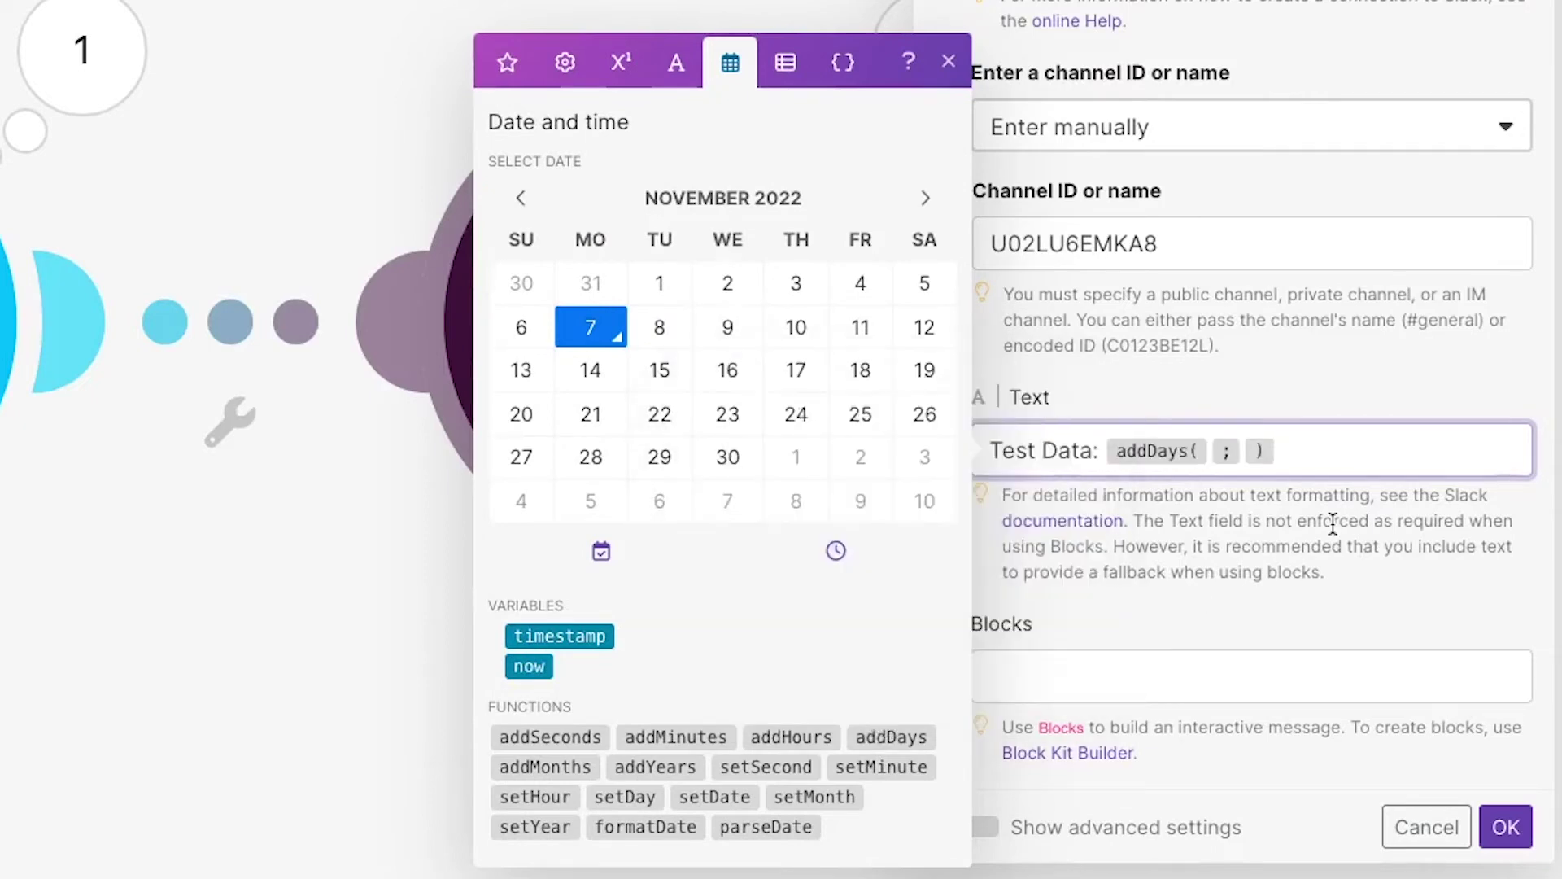
pyautogui.click(1211, 451)
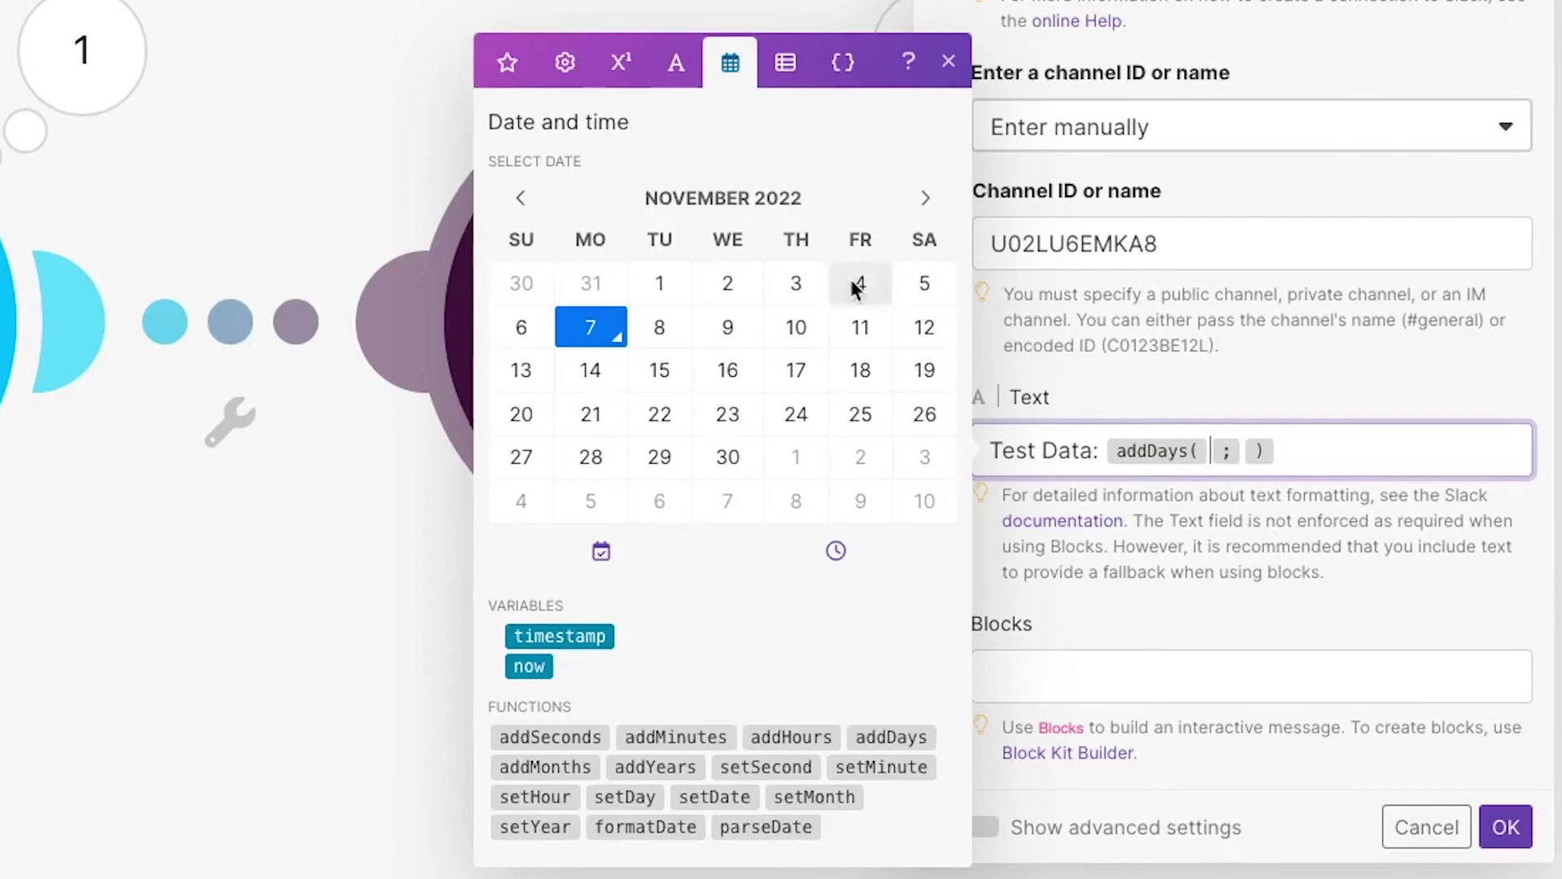
pyautogui.click(508, 65)
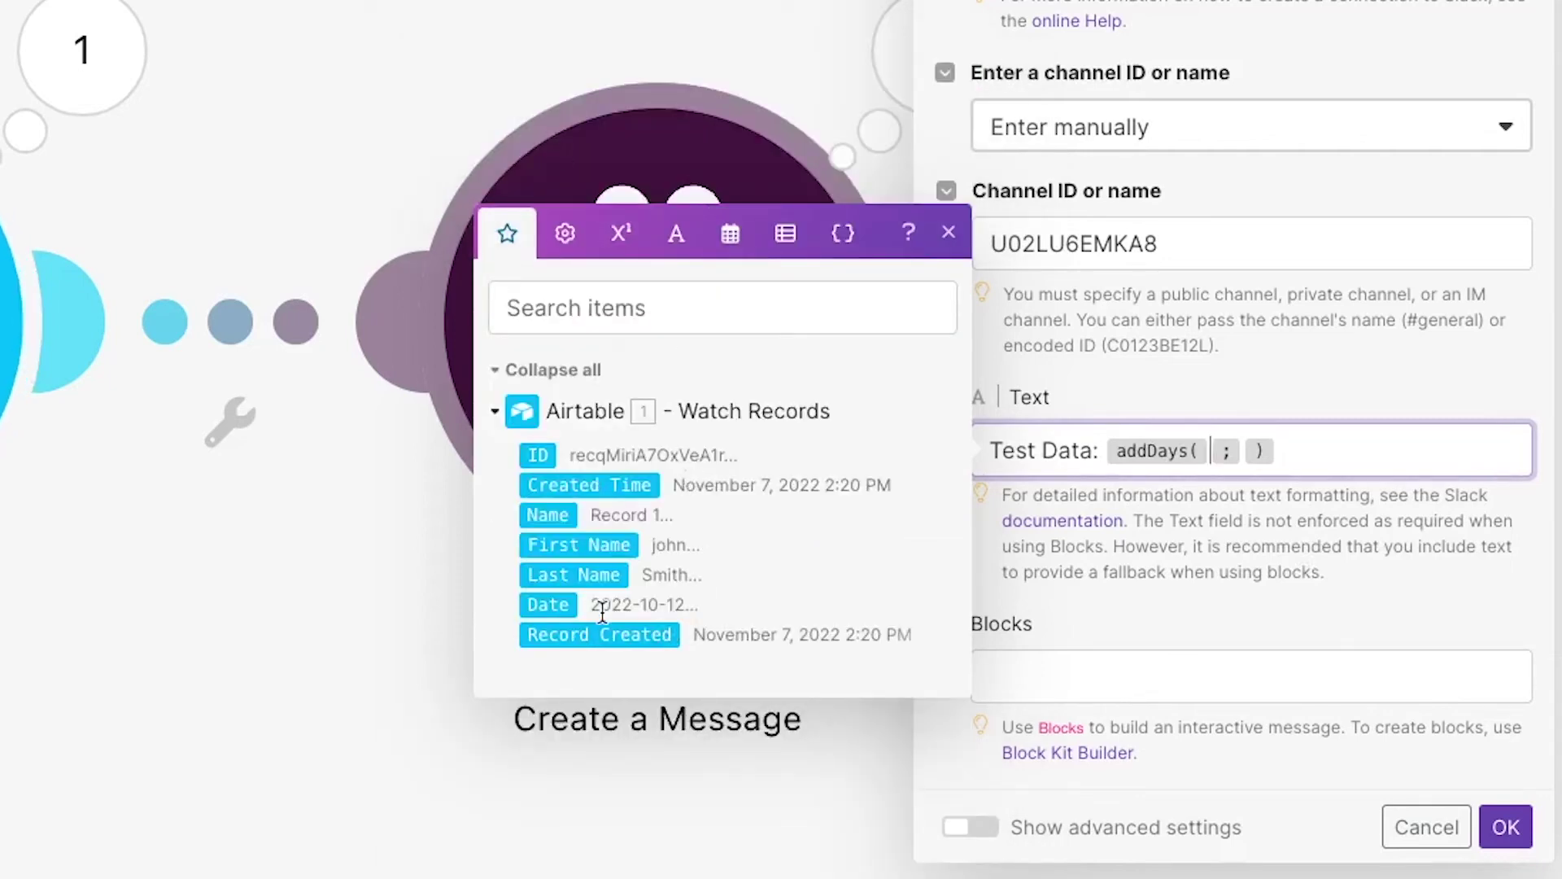
pyautogui.click(553, 604)
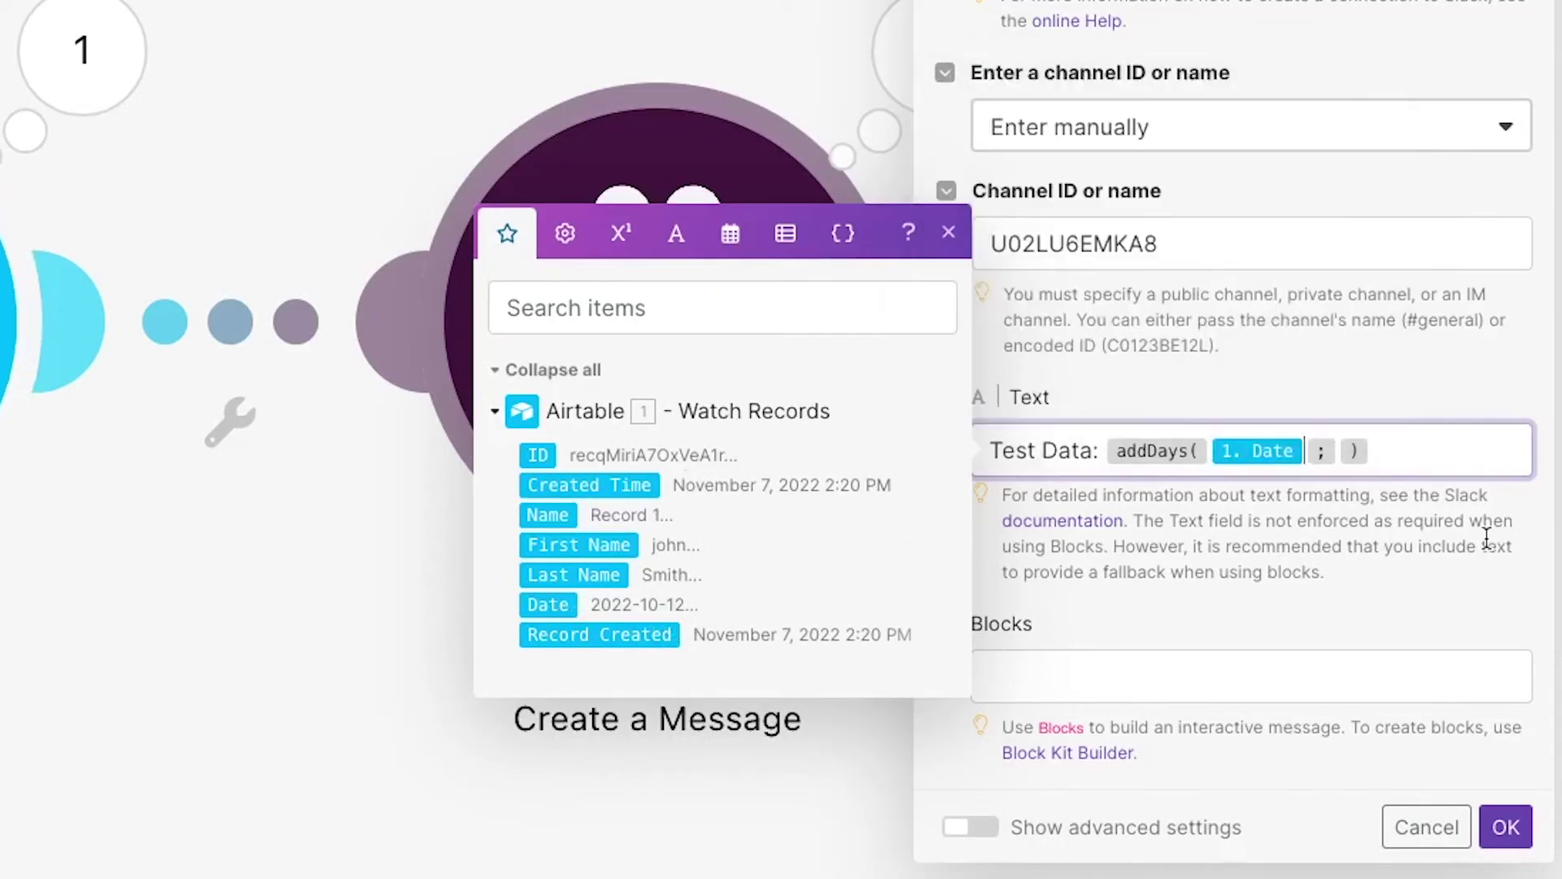
pyautogui.press('Right')
pyautogui.write('3')
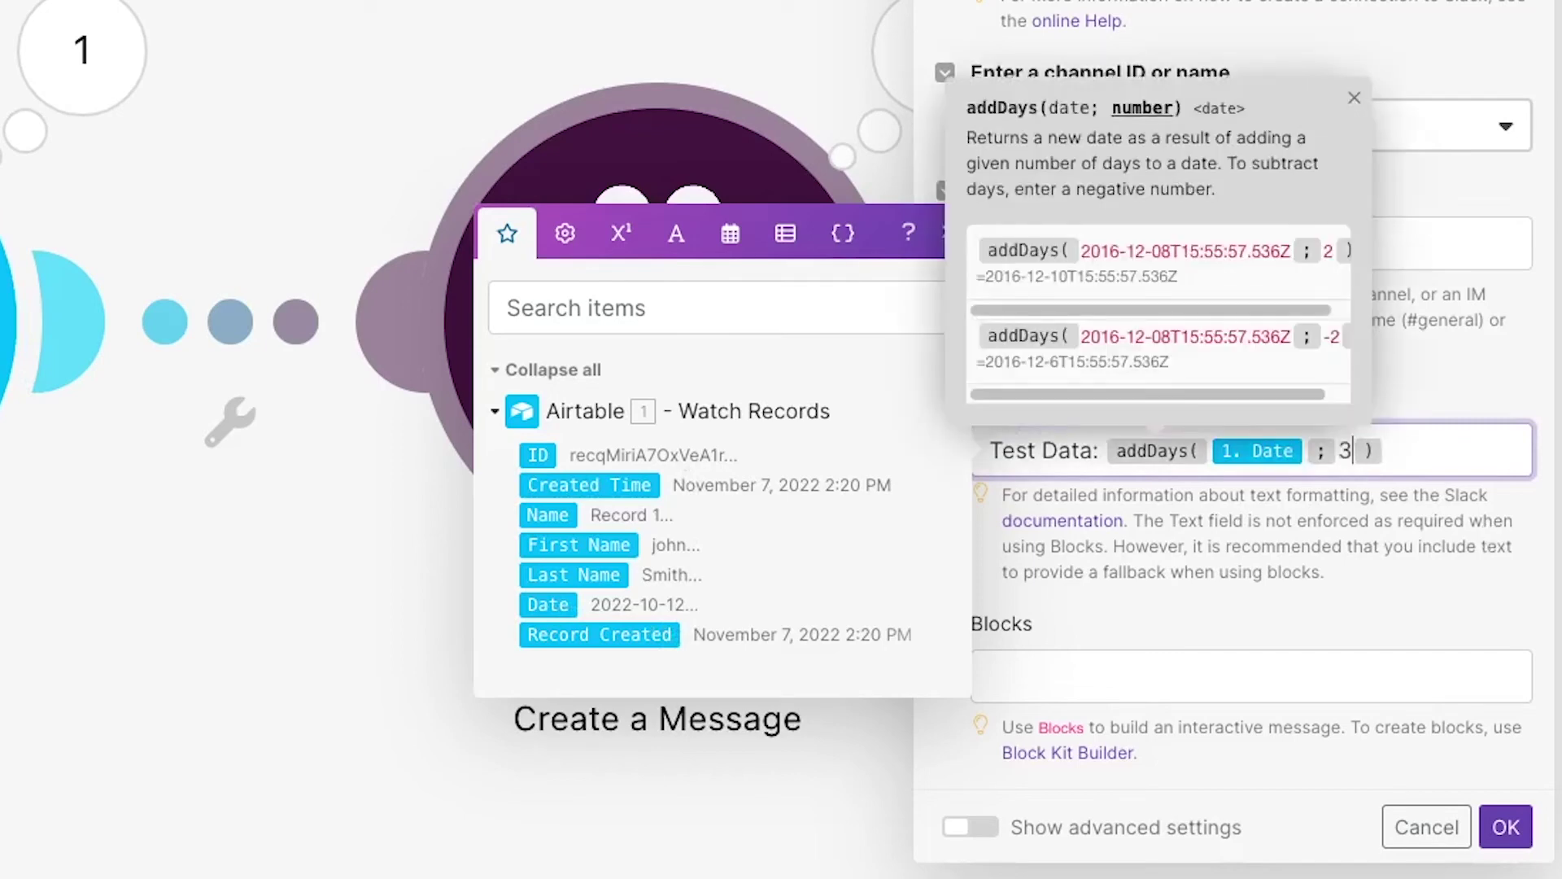
pyautogui.click(1507, 846)
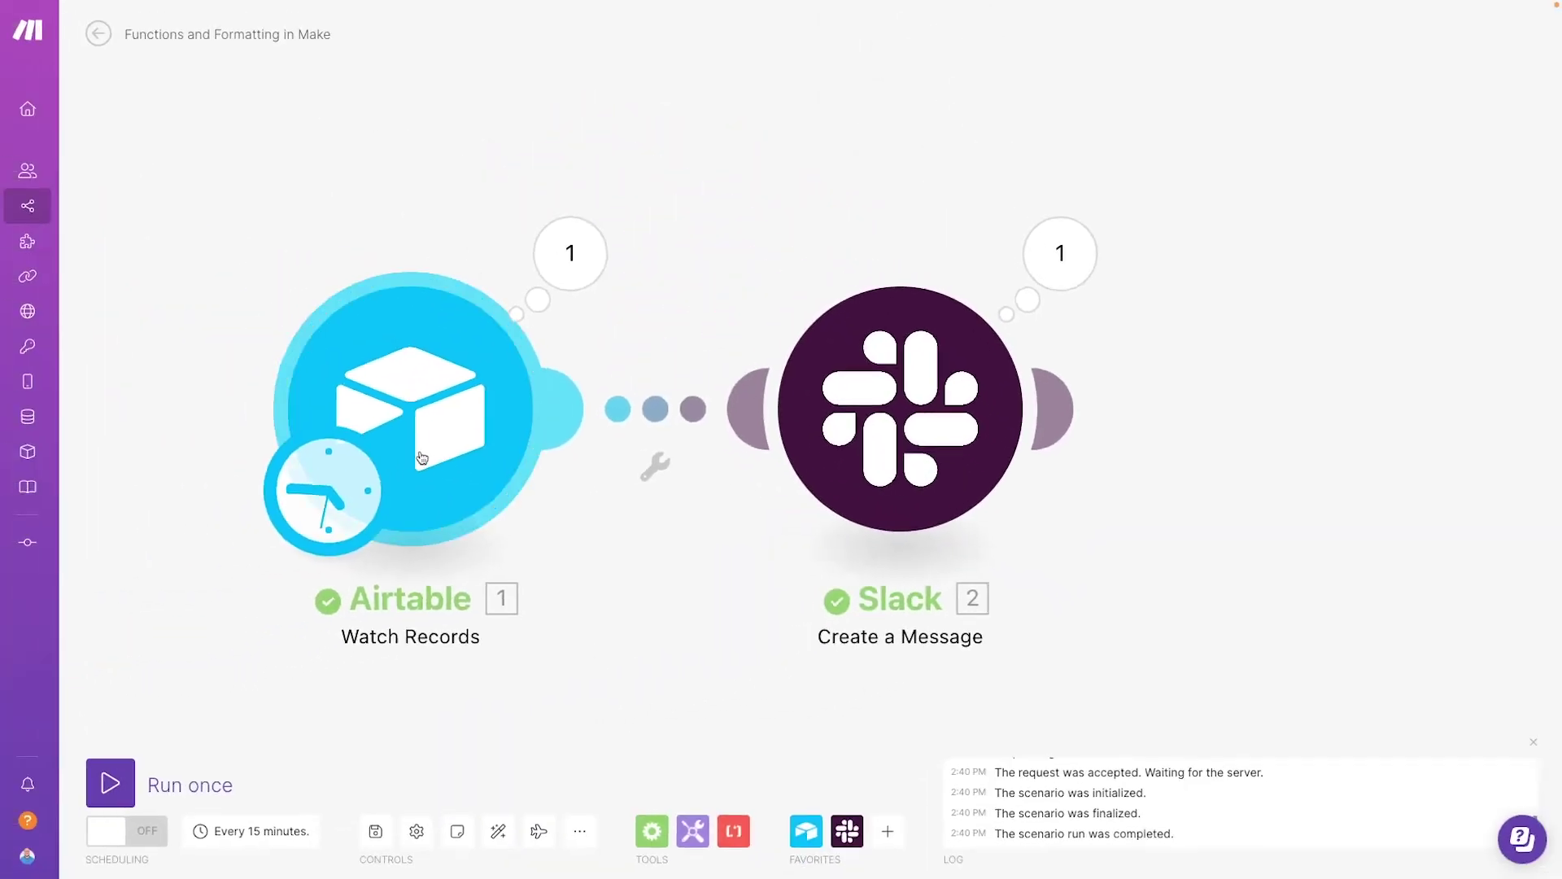
# Step: Run the scenario once from Airtable Record 1 to post the shifted date to Slack
pyautogui.rightClick(499, 534)
pyautogui.click(642, 446)
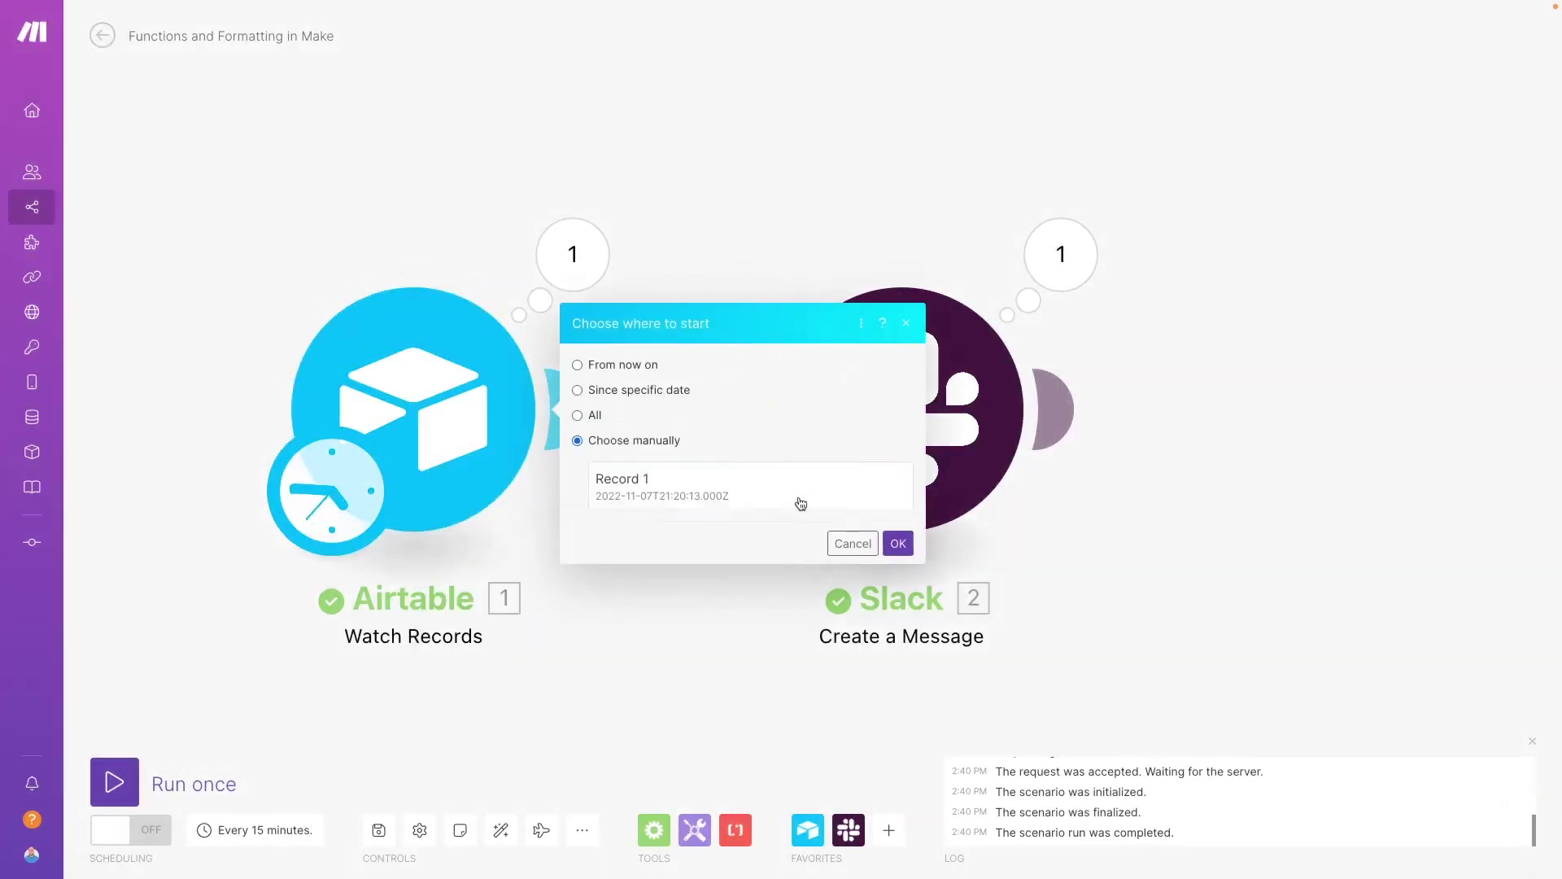
pyautogui.click(801, 504)
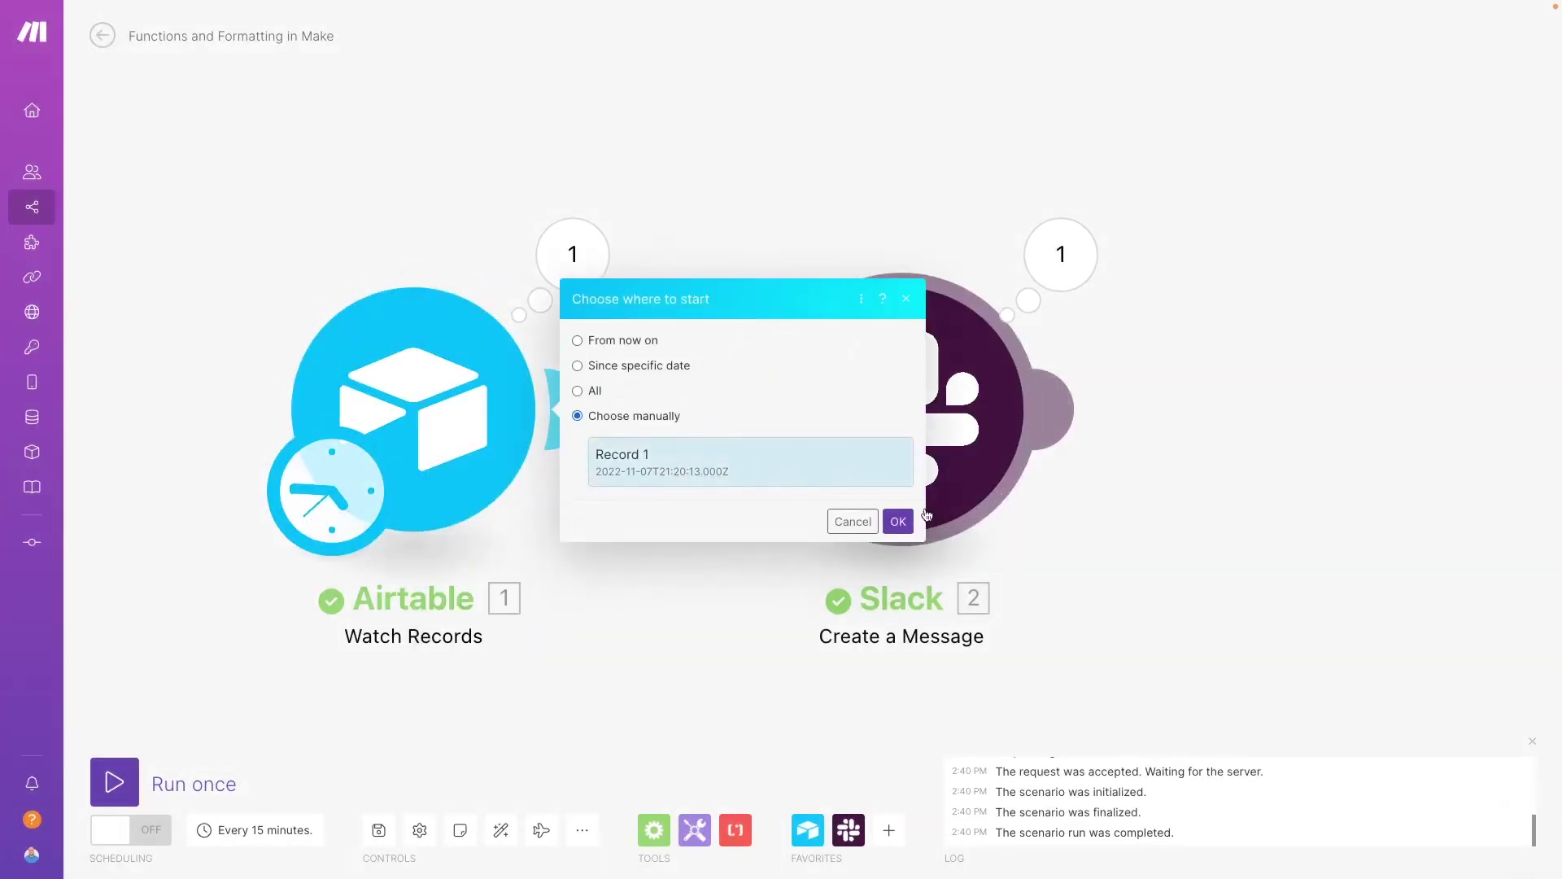
pyautogui.click(898, 544)
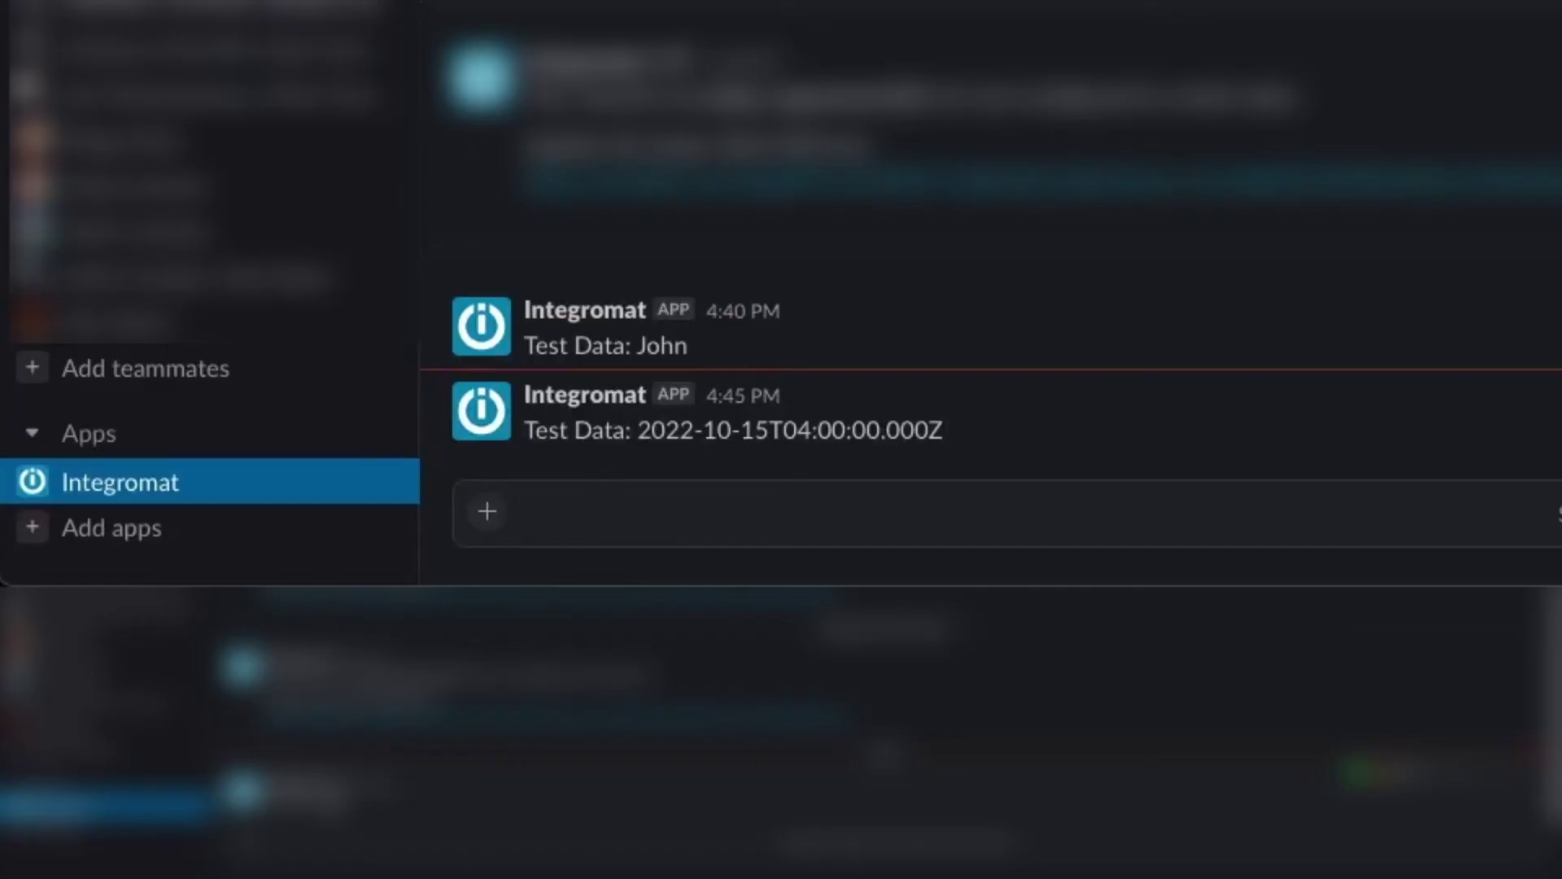